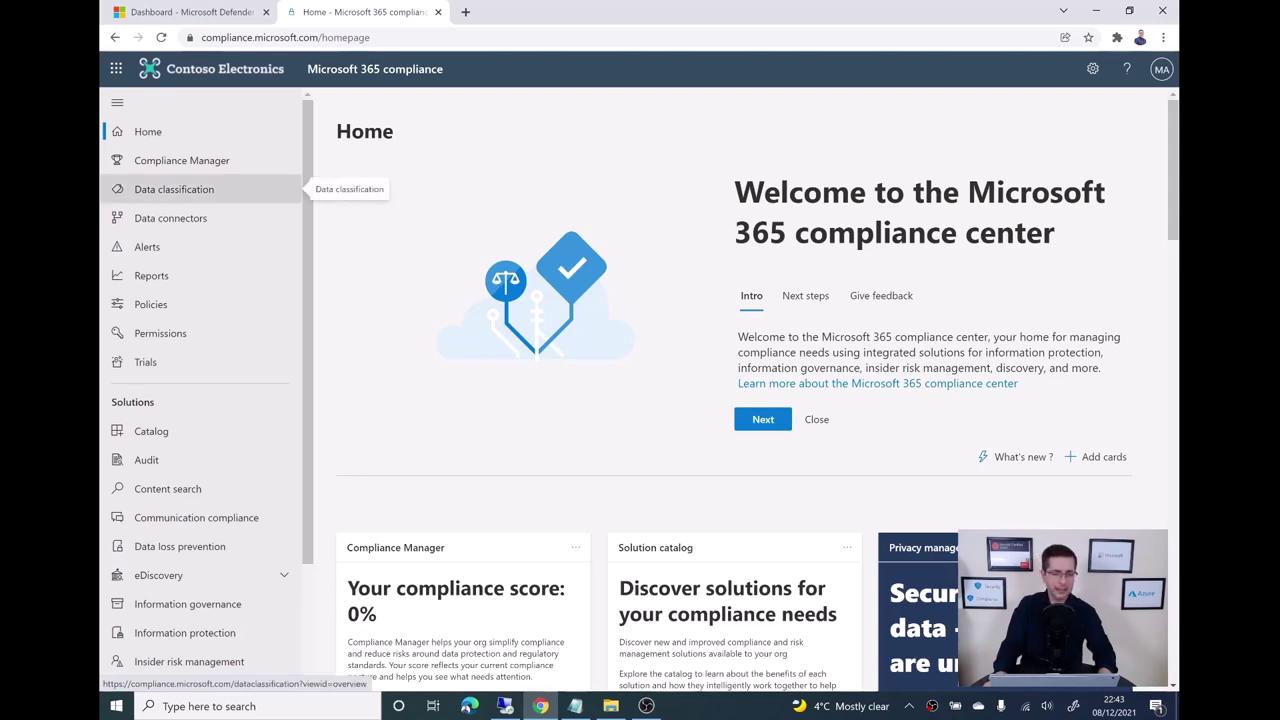
- Open the sensitive info types under Data classification and search them for "passw"
left_click(190, 189)
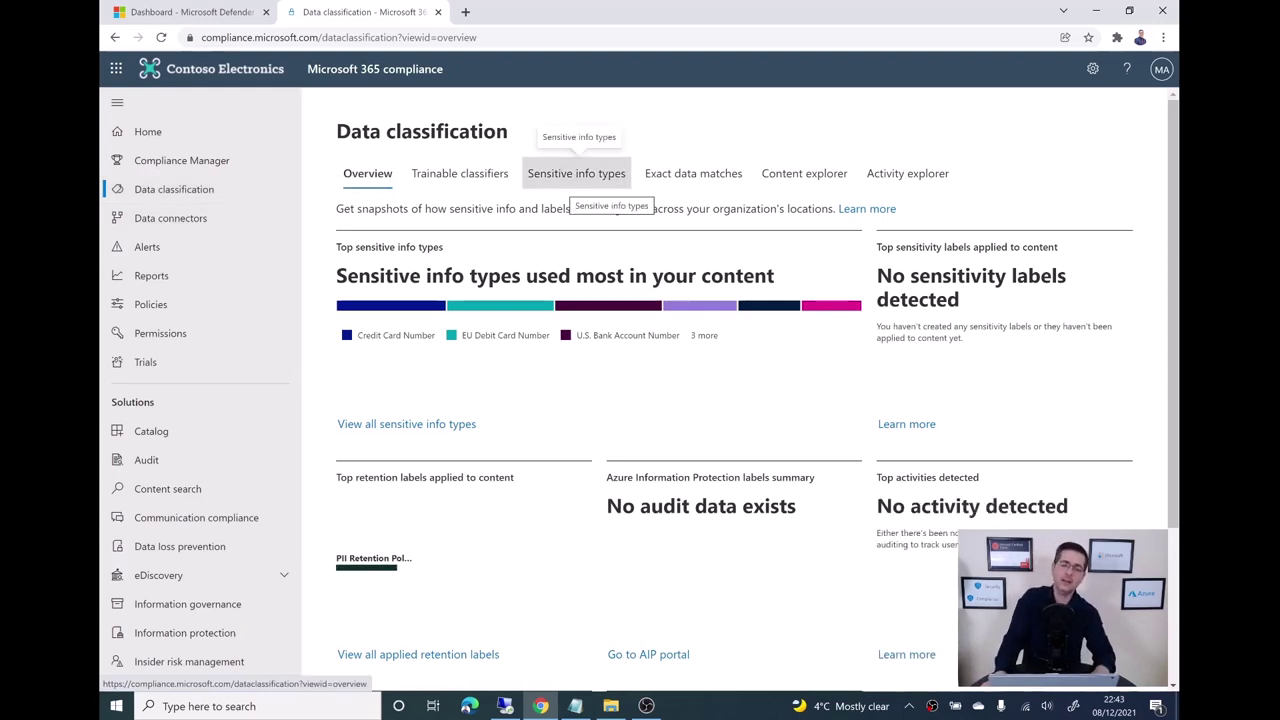
left_click(576, 175)
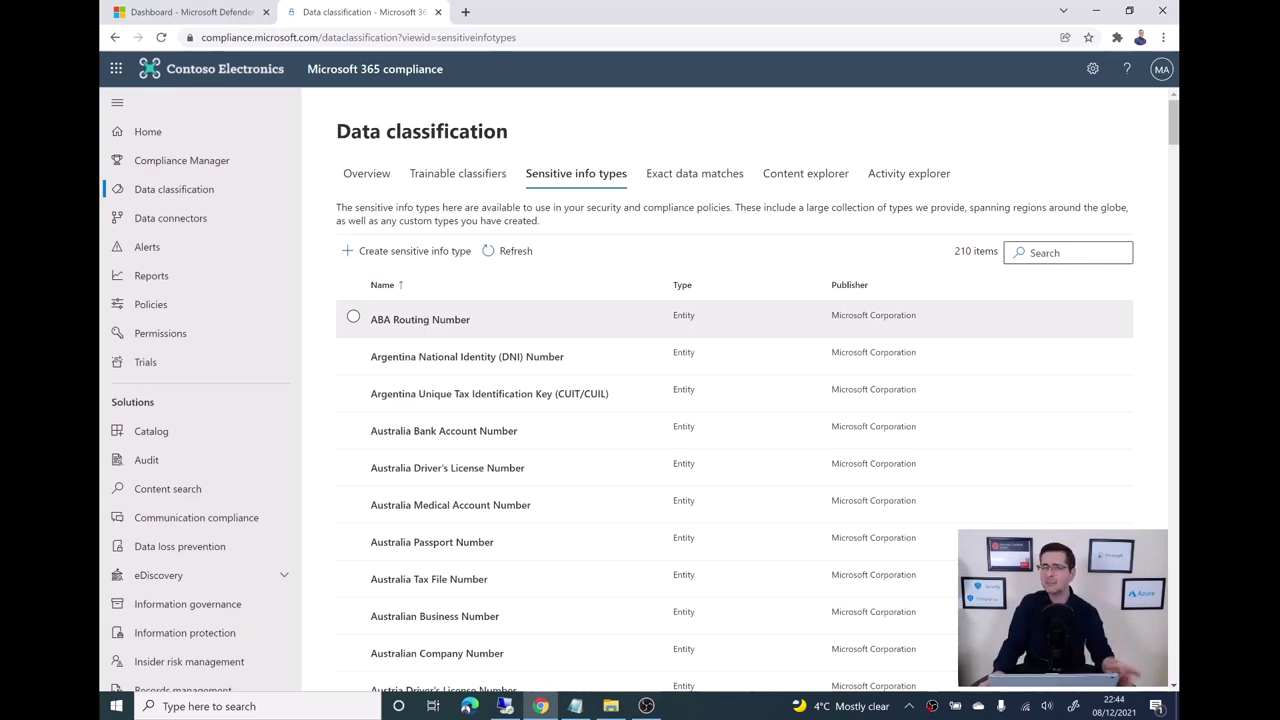
left_click(1040, 252)
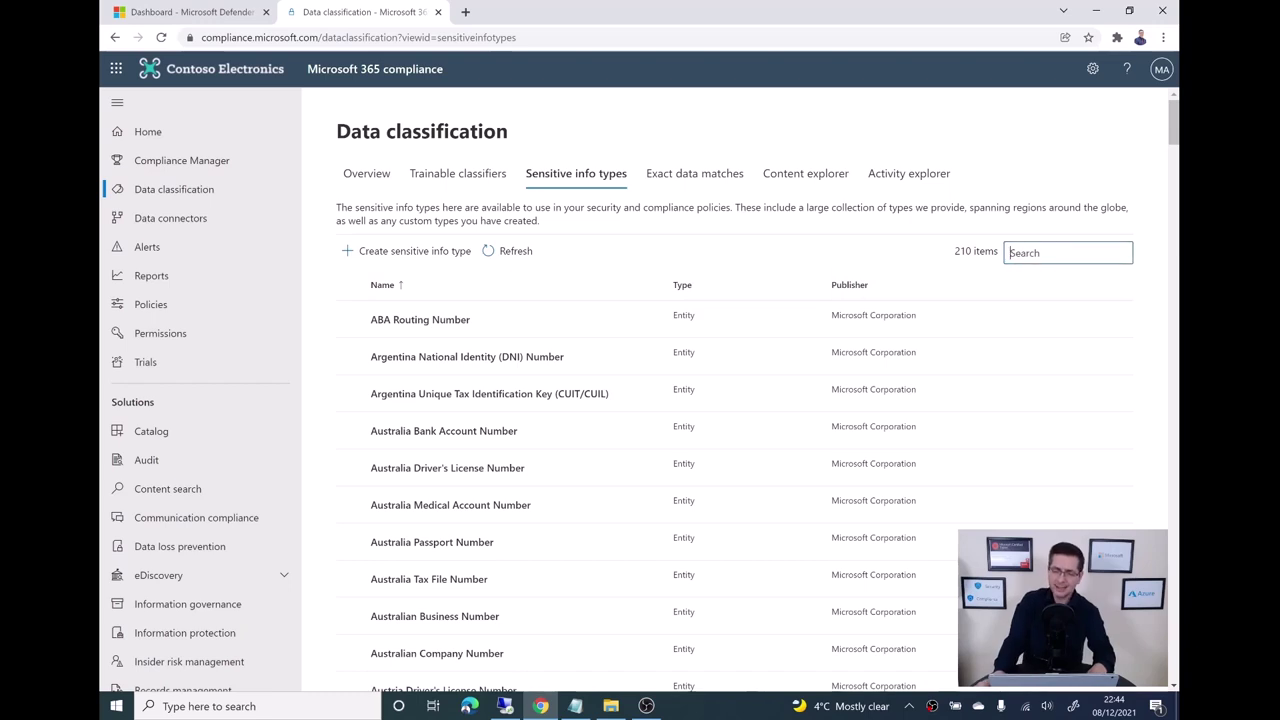
type("passw")
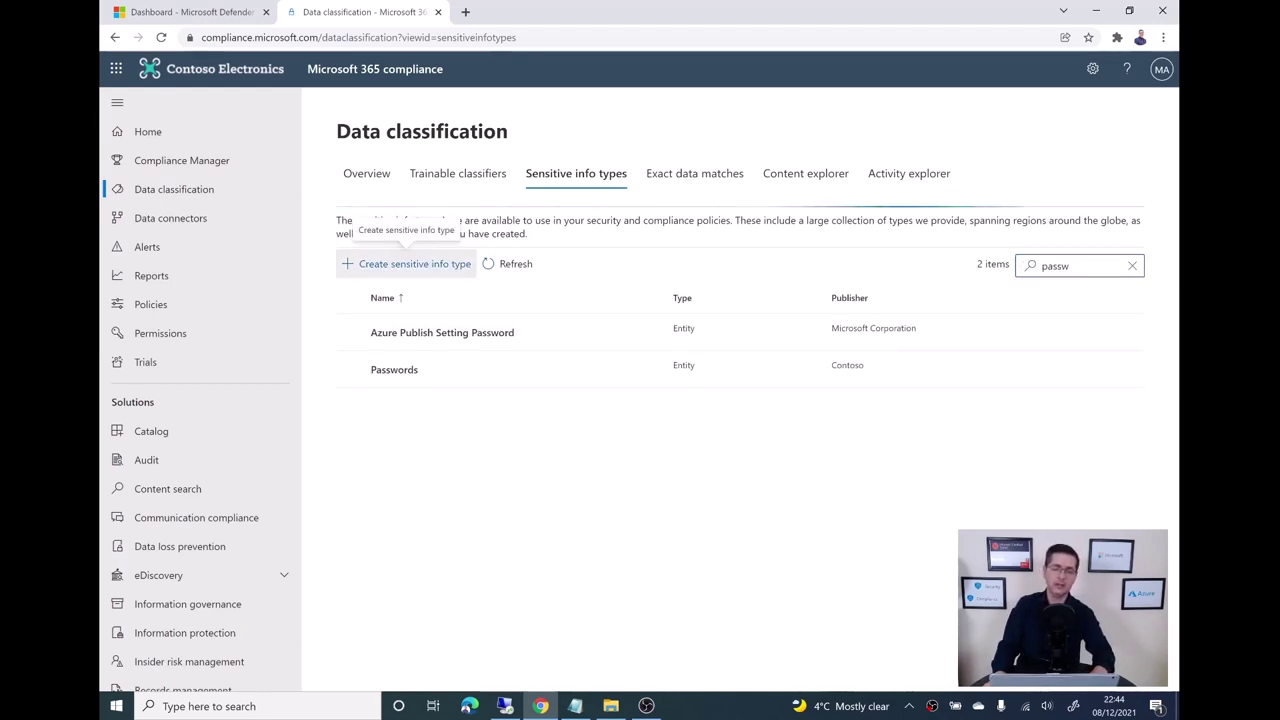
- Start a new sensitive info type named Password2 with the description "find password" and continue to its patterns
left_click(410, 263)
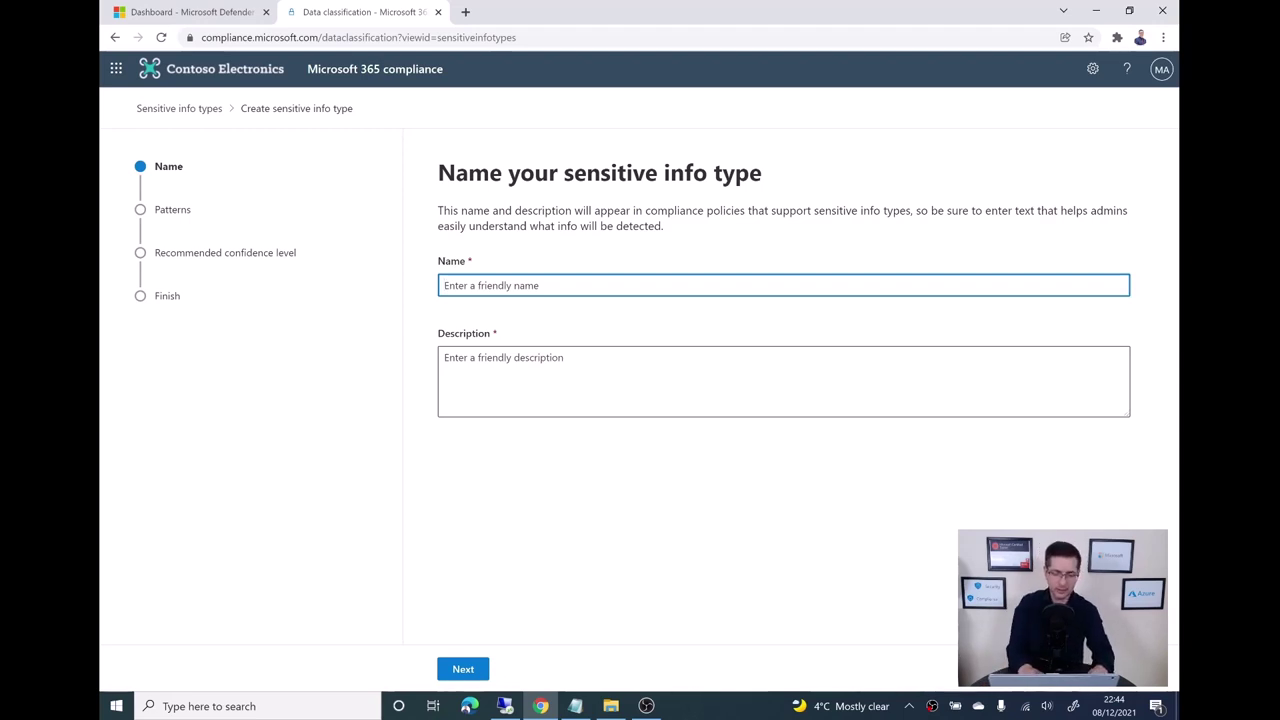
type("Password2")
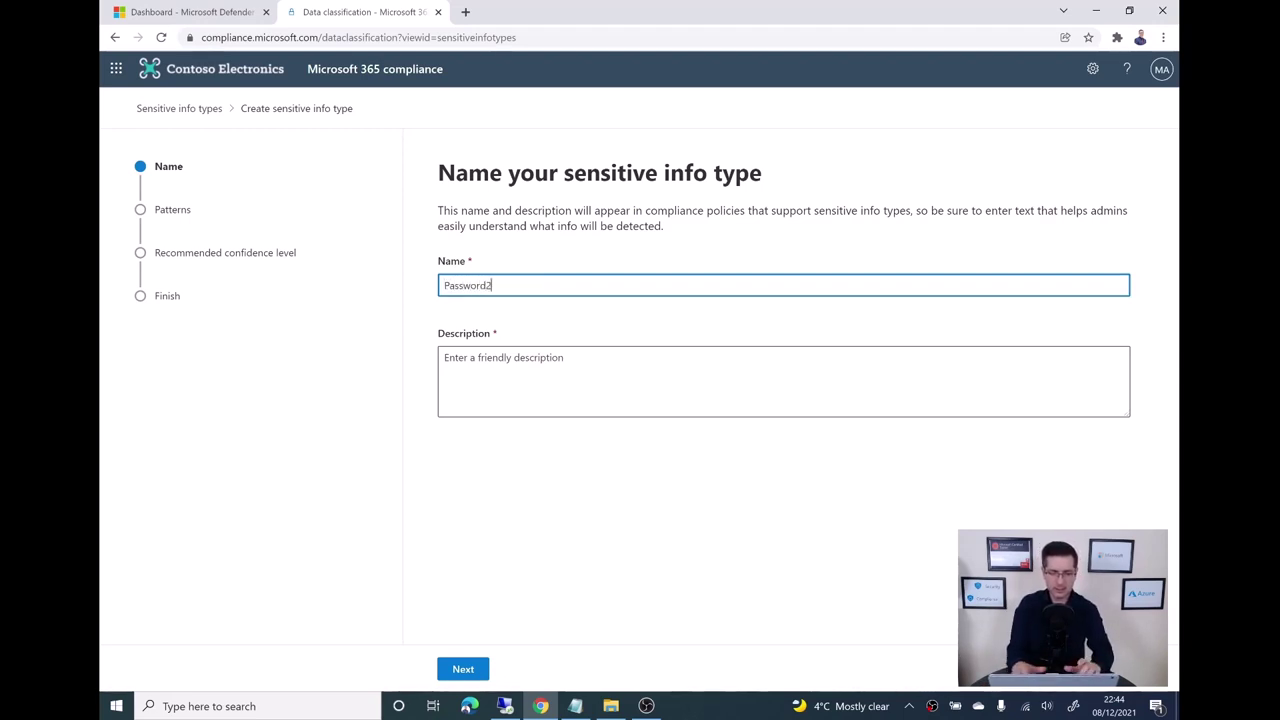
left_click(445, 358)
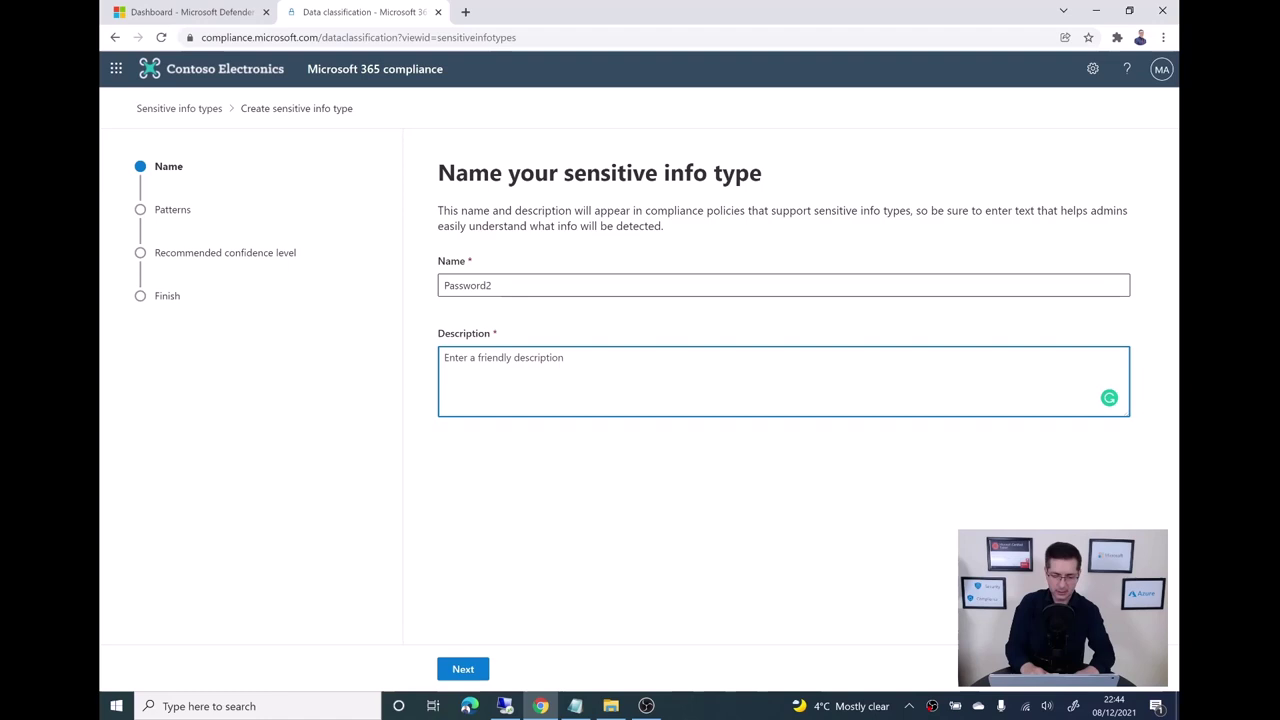
type("find p")
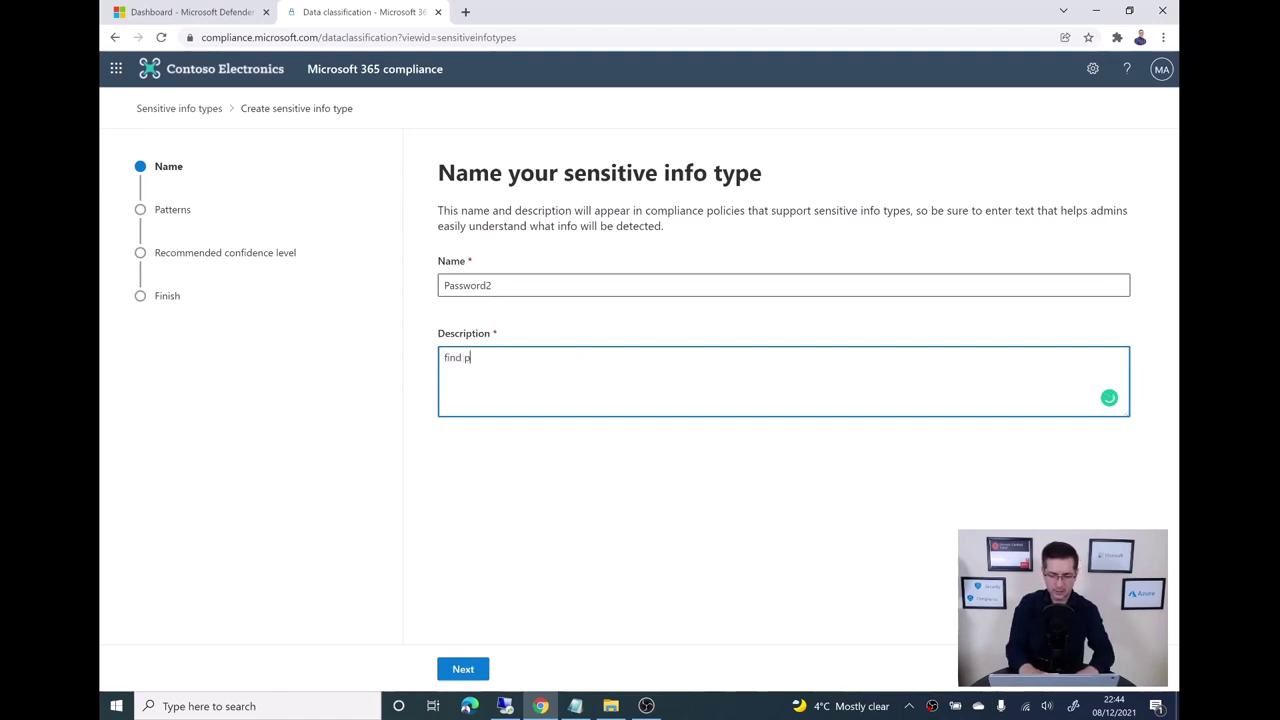
type("assword")
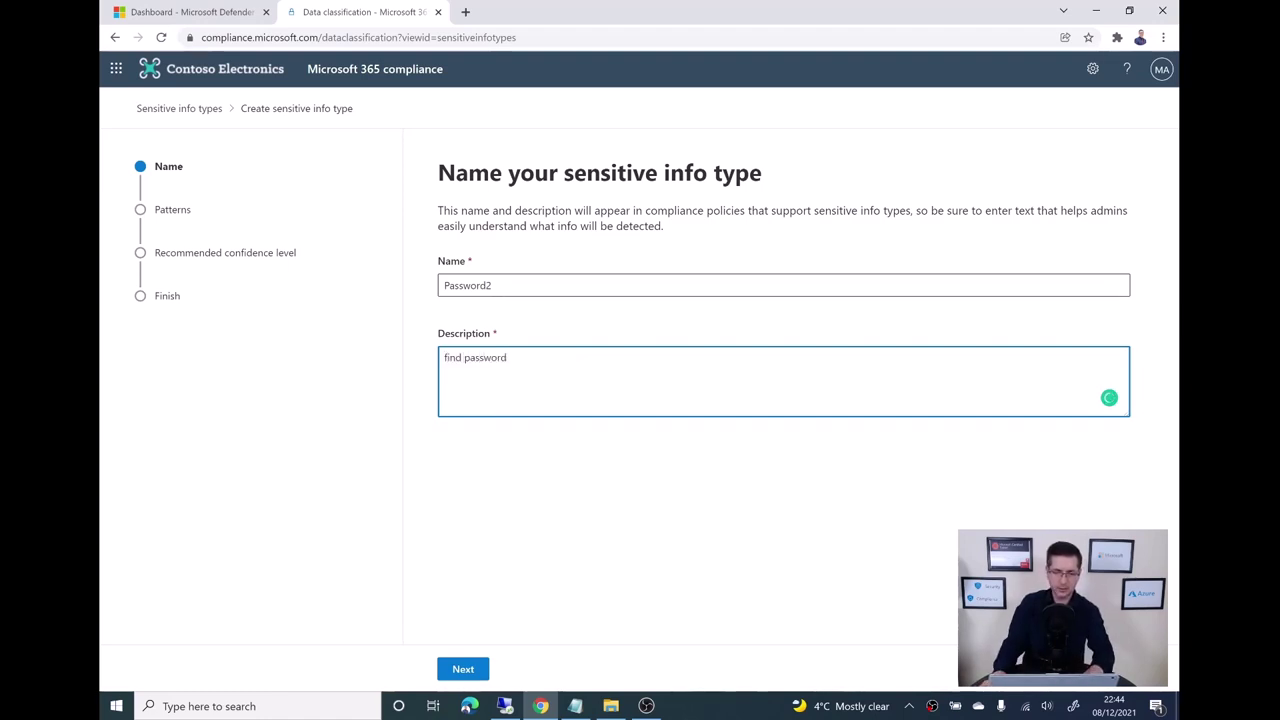
key("Tab")
key("Return")
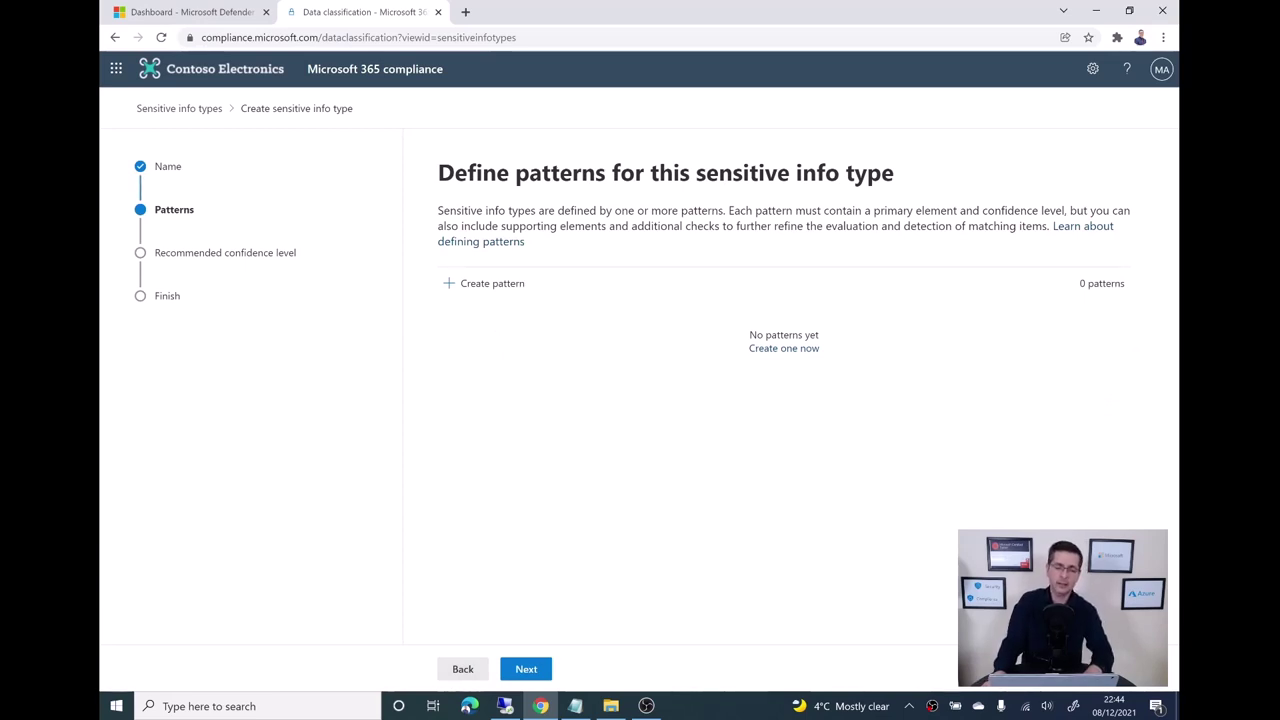
- Create a high-confidence pattern whose primary element is a keyword list with ID Password2 and the case-insensitive keyword "password"
key("Return")
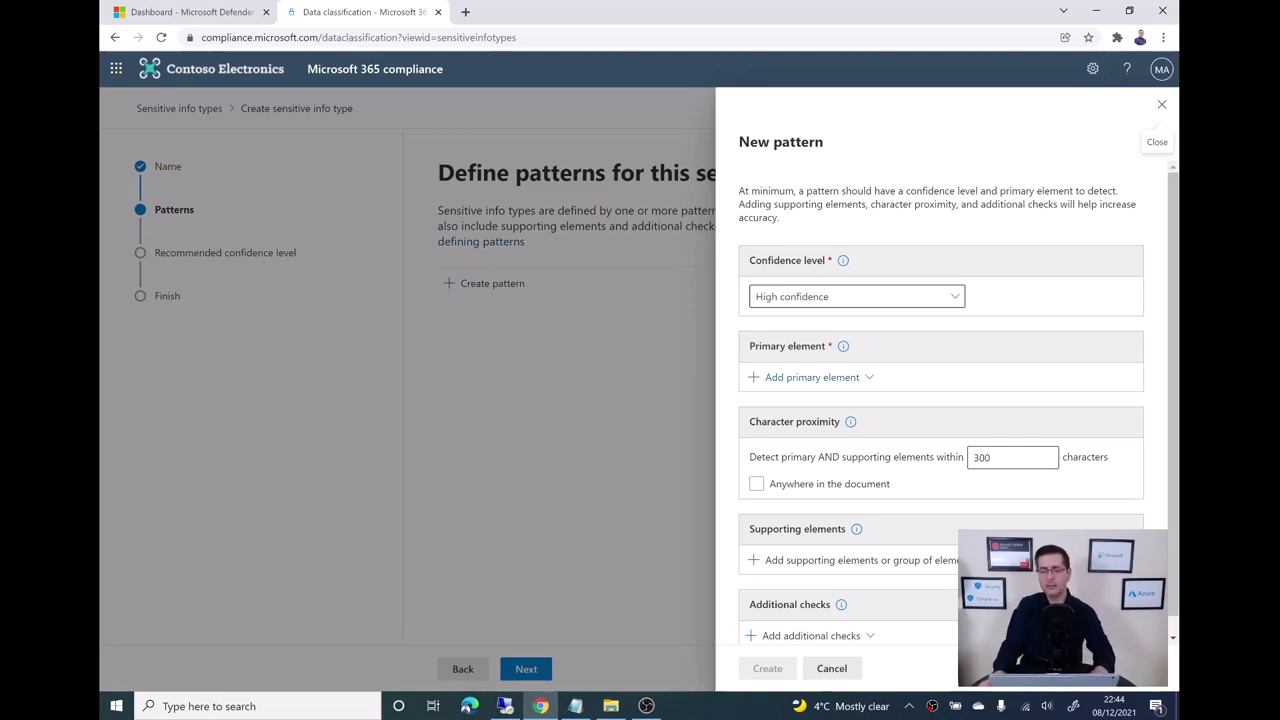
left_click(811, 377)
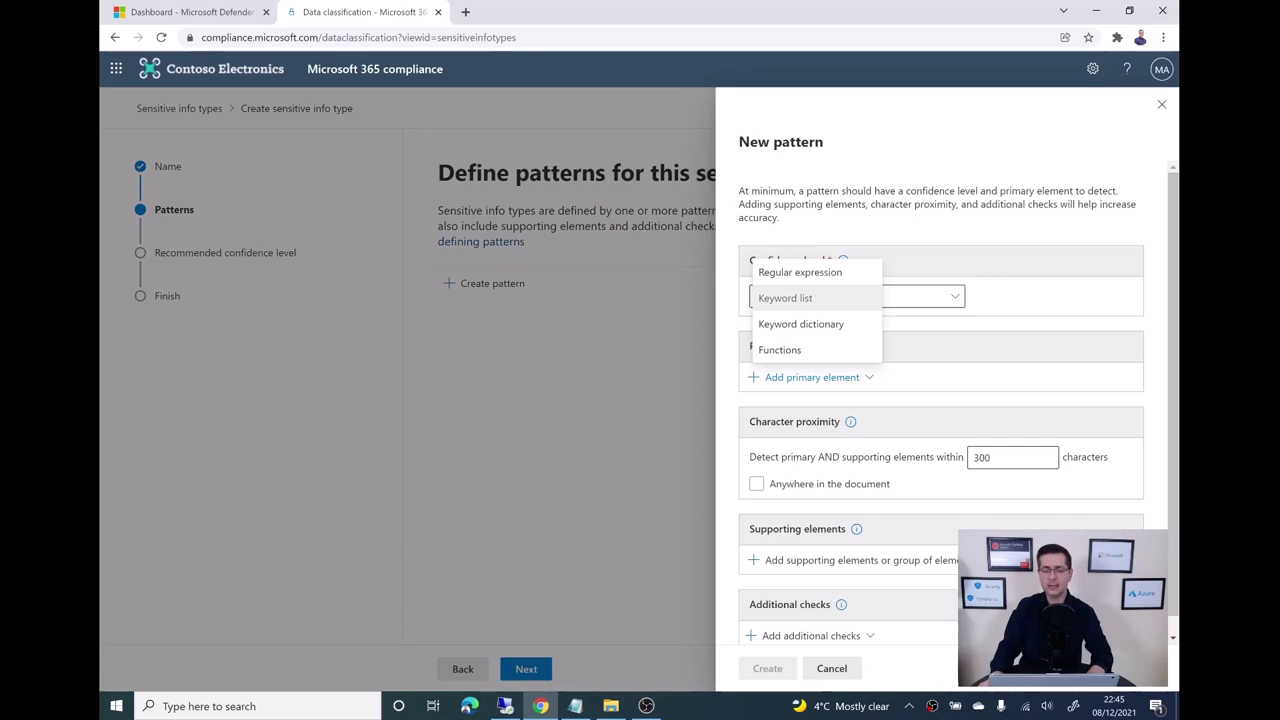
left_click(785, 298)
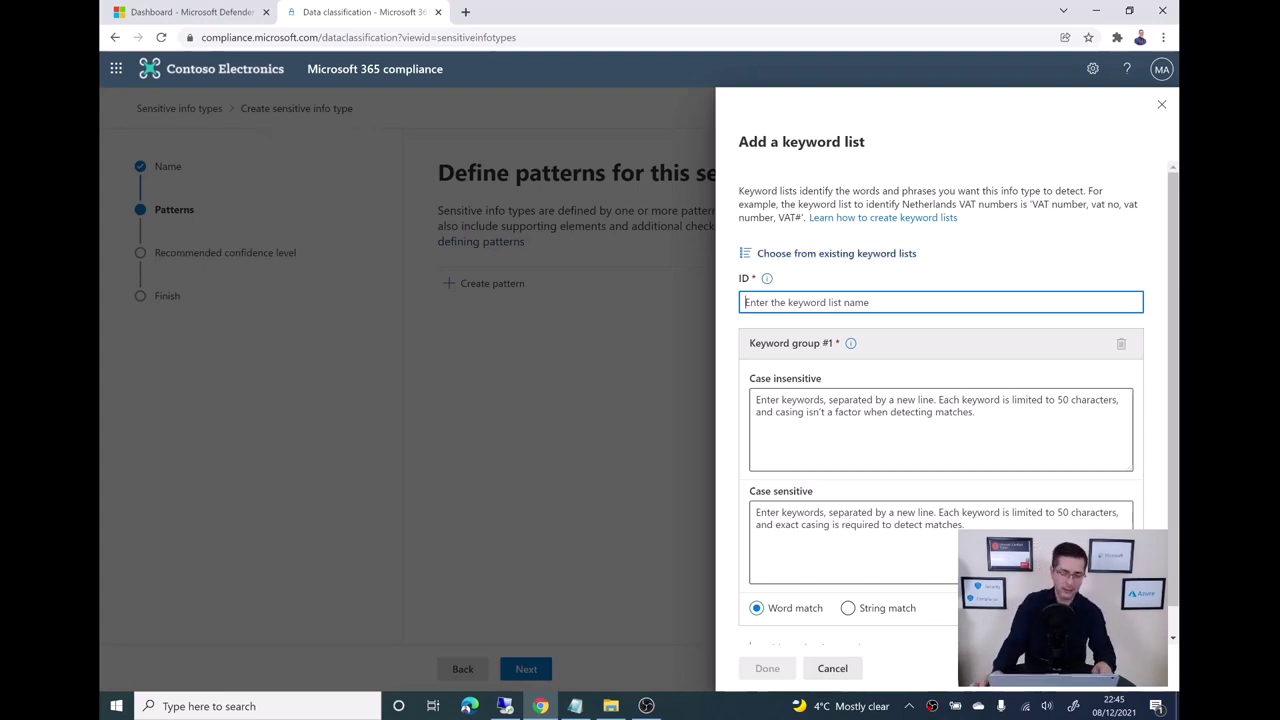
type("Password2")
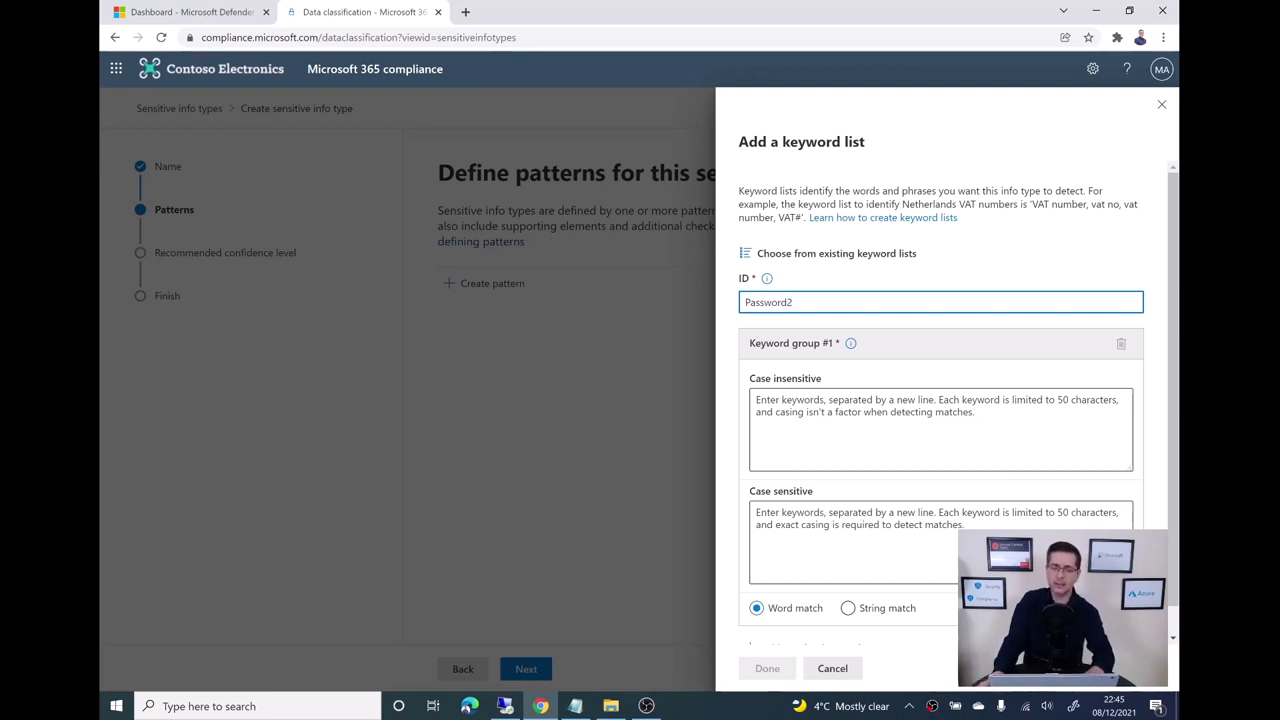
left_click(940, 430)
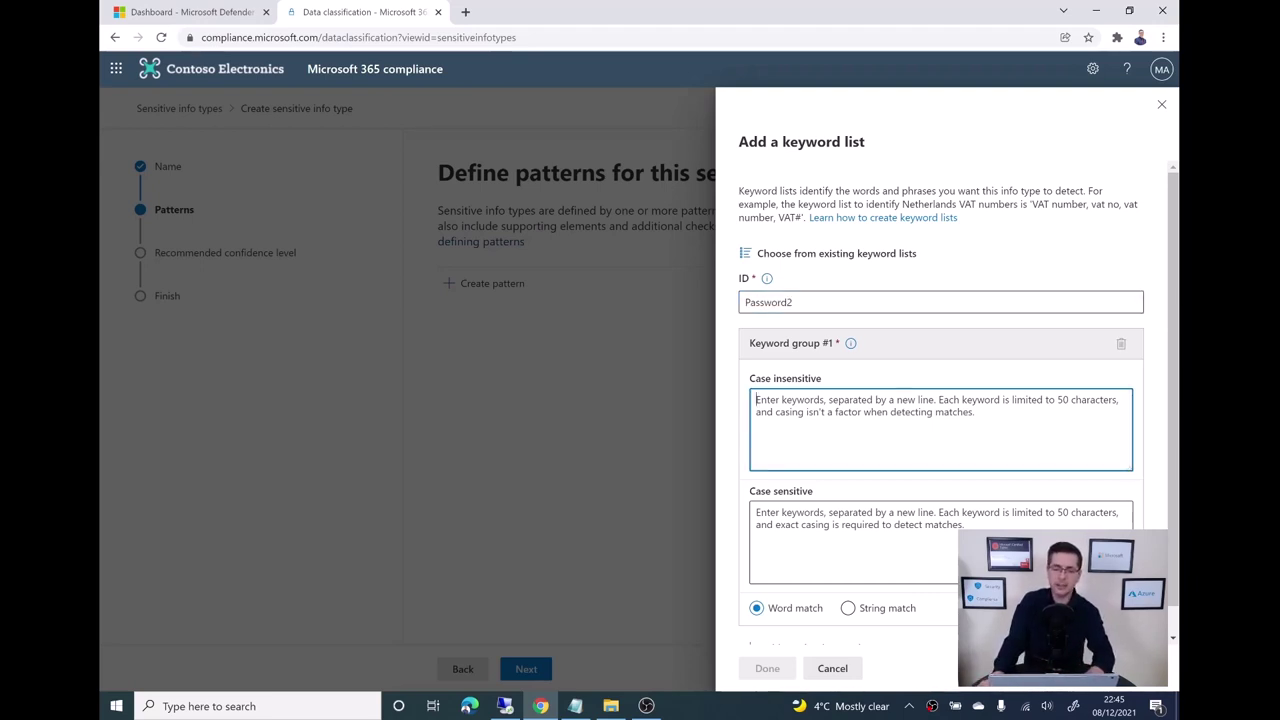
type("password")
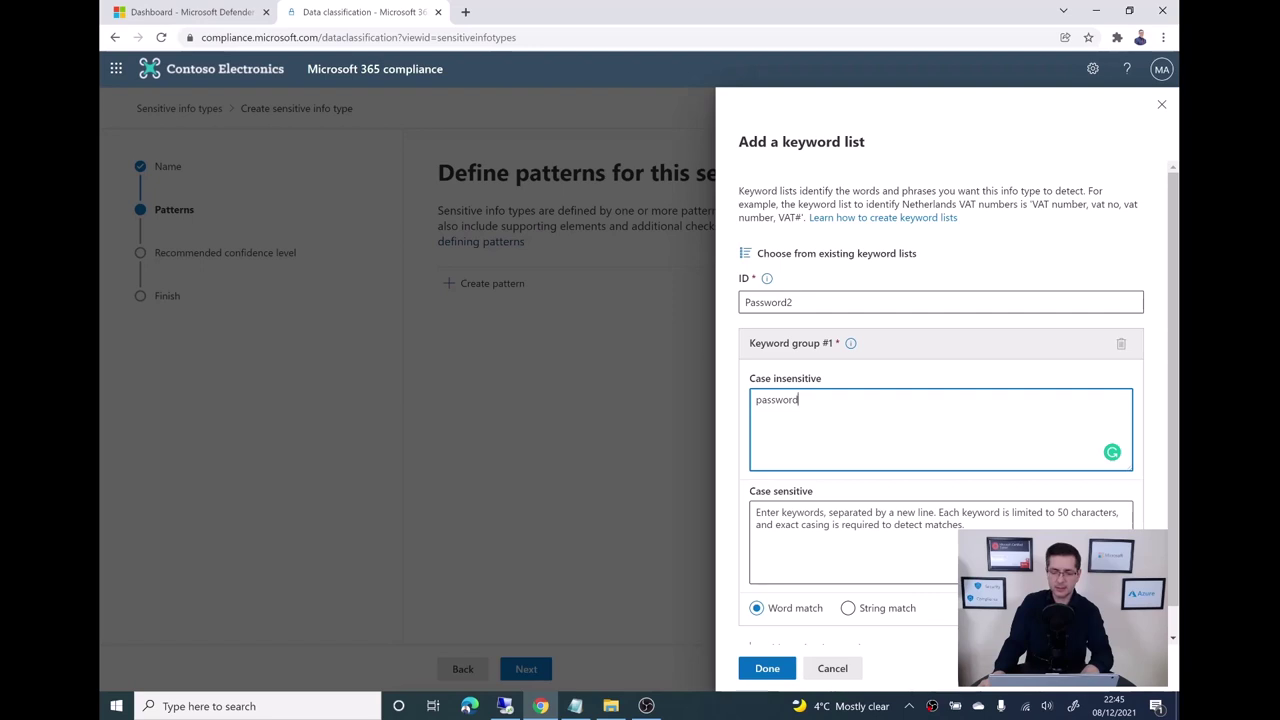
left_click(767, 668)
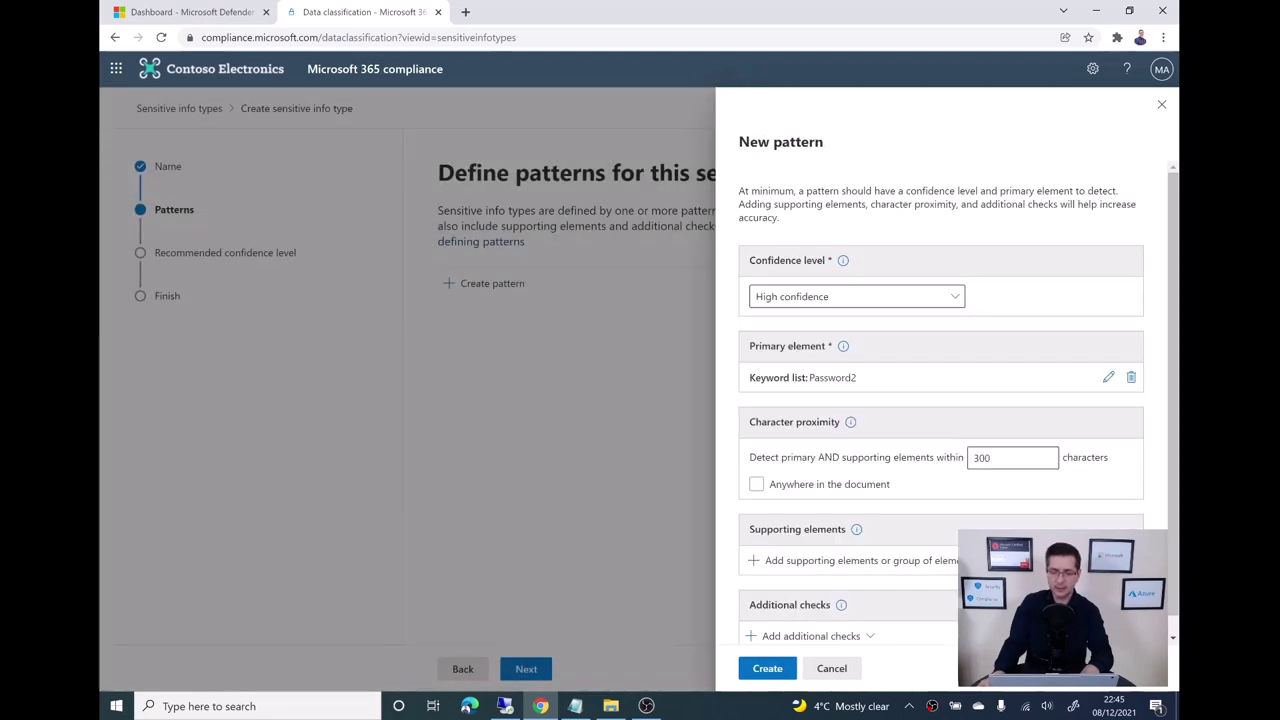
left_click(767, 668)
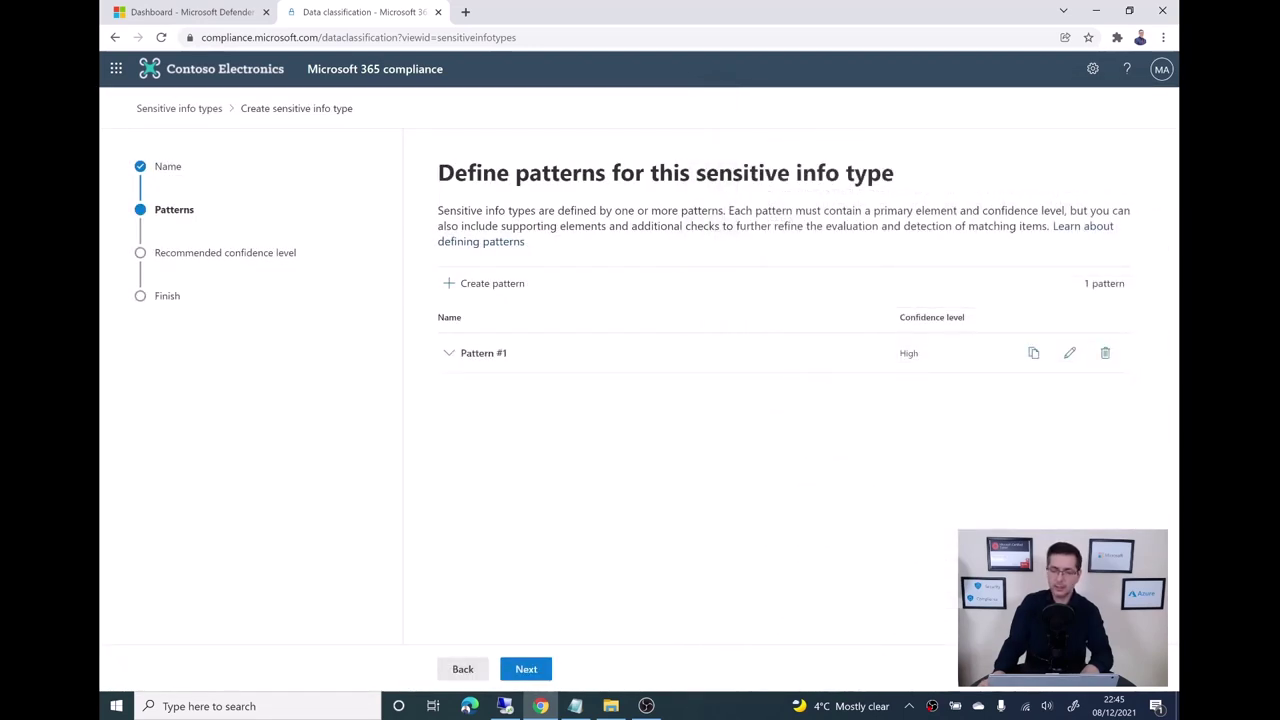
- Accept the high recommended confidence level and finish creating the sensitive info type
left_click(512, 670)
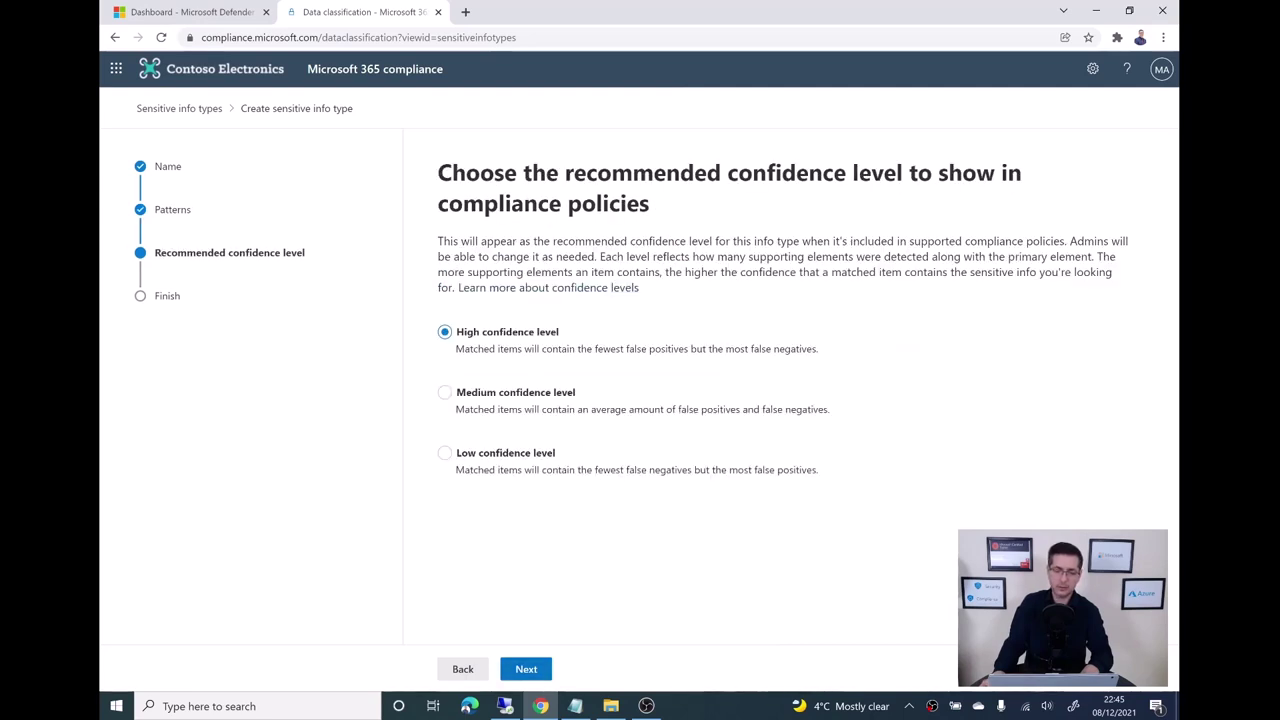
left_click(512, 670)
left_click(530, 669)
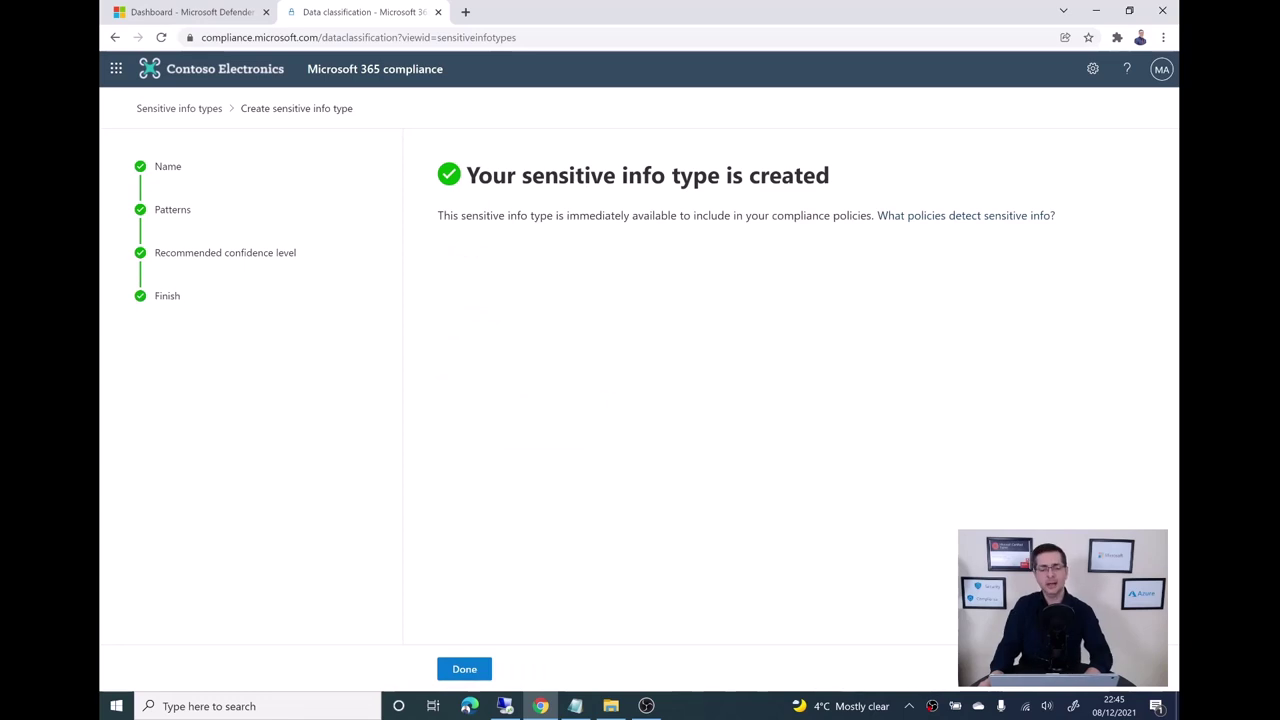
left_click(464, 669)
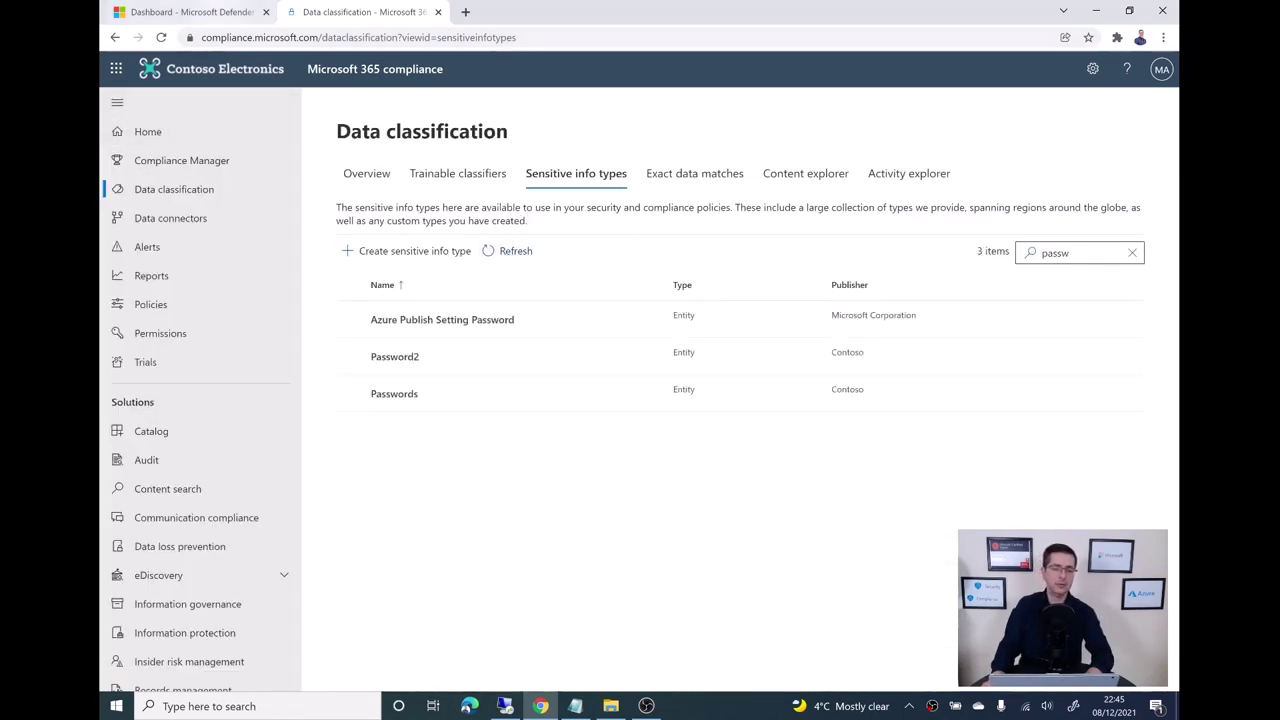
- Switch to Microsoft Defender for Cloud Apps, open the list of all policies and sort it by policy name
key("ctrl+1")
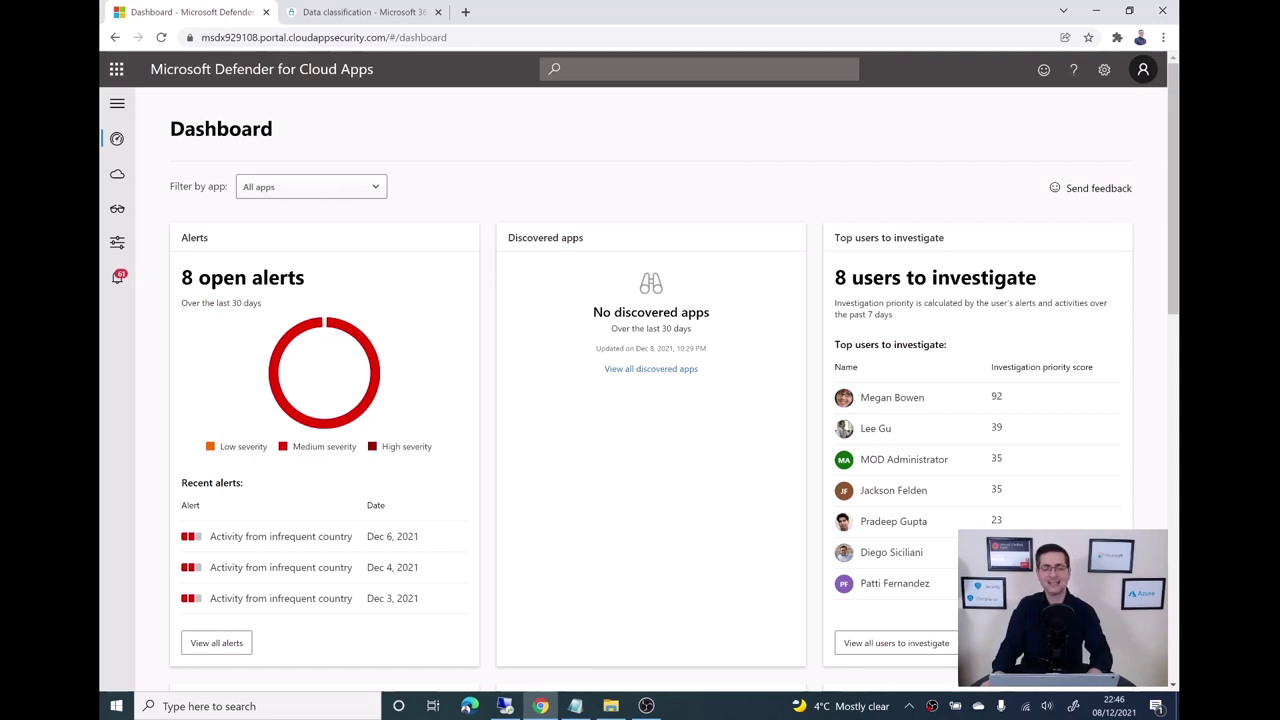
mouse_move(117, 242)
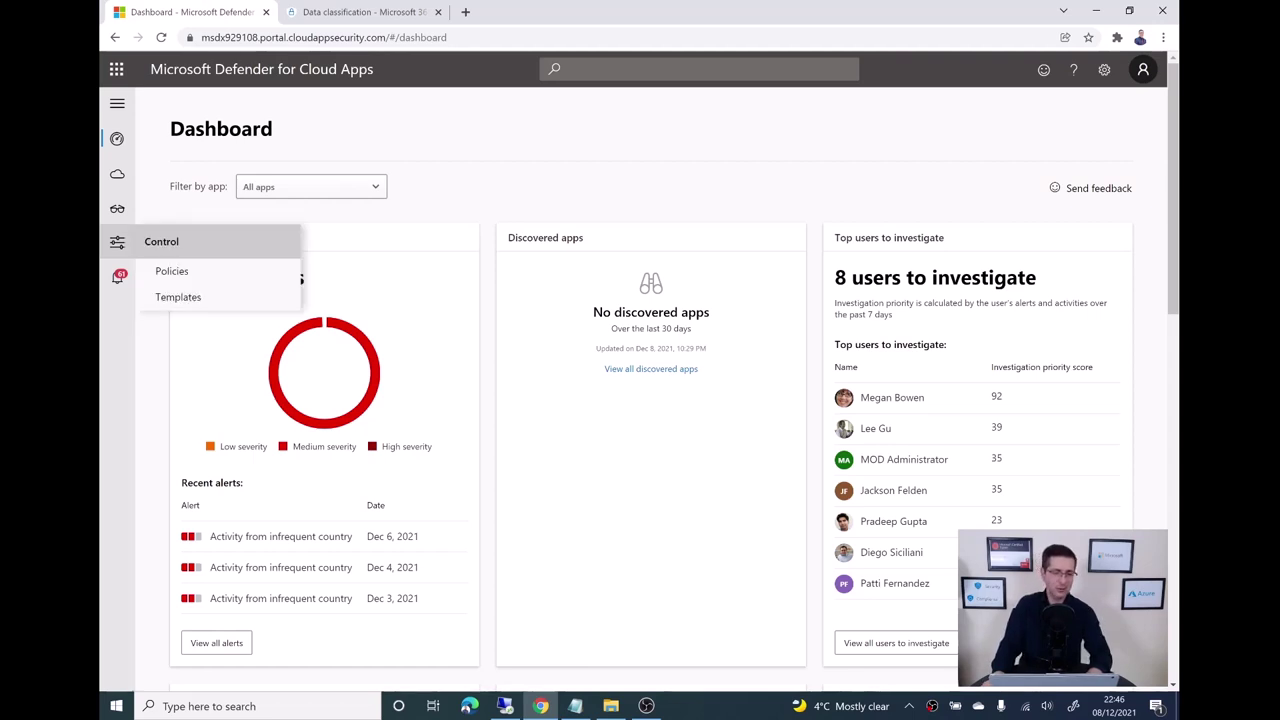
left_click(172, 271)
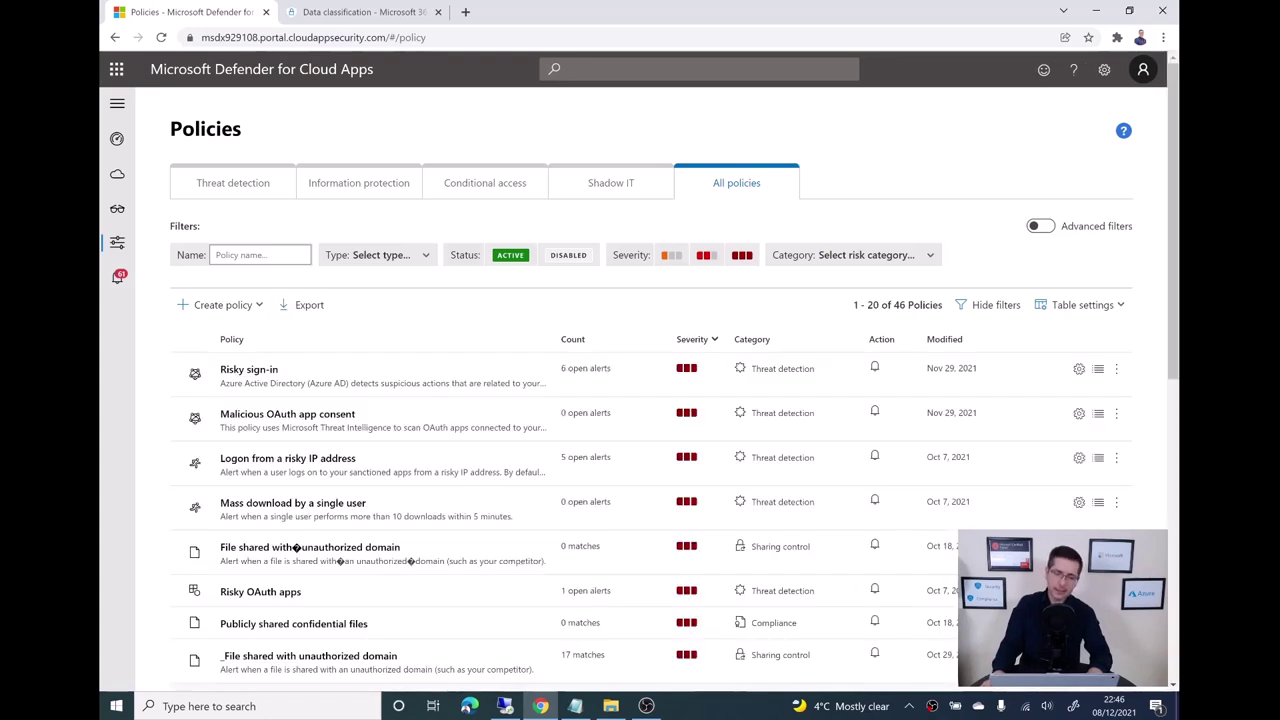
left_click(232, 339)
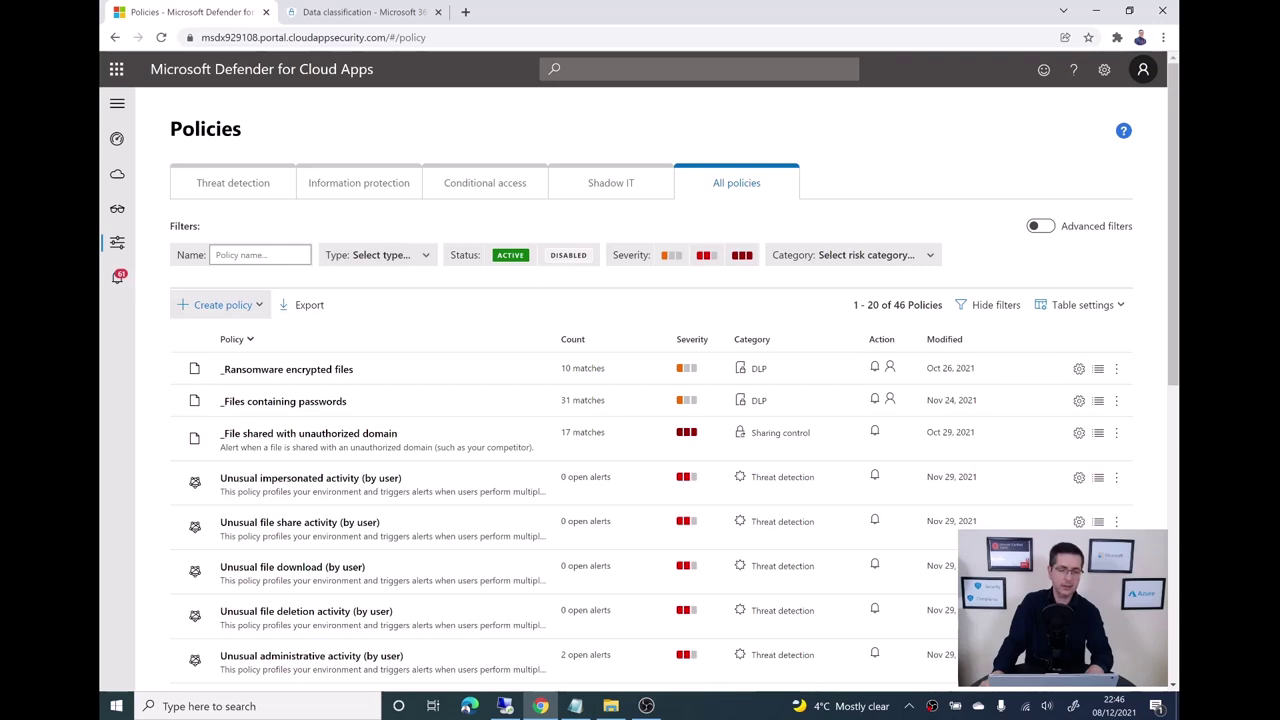
left_click(220, 304)
key("Down")
key("Down")
key("Down")
key("Down")
key("Down")
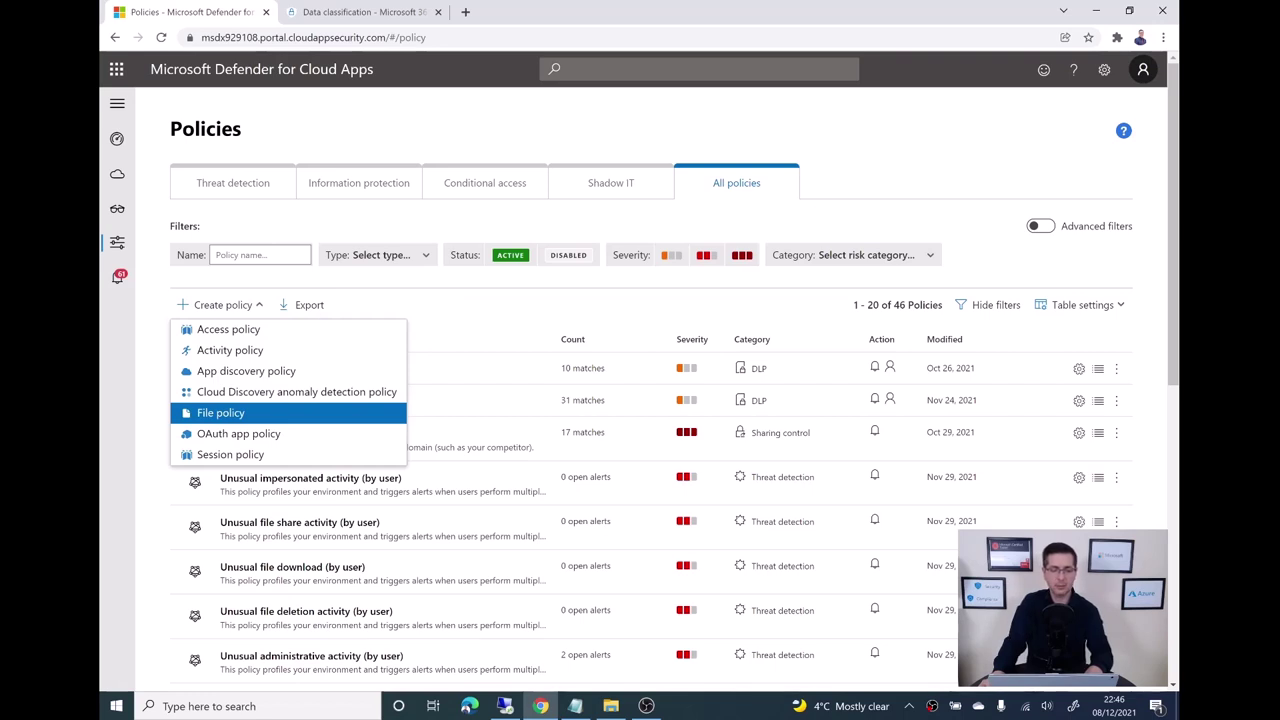
key("Return")
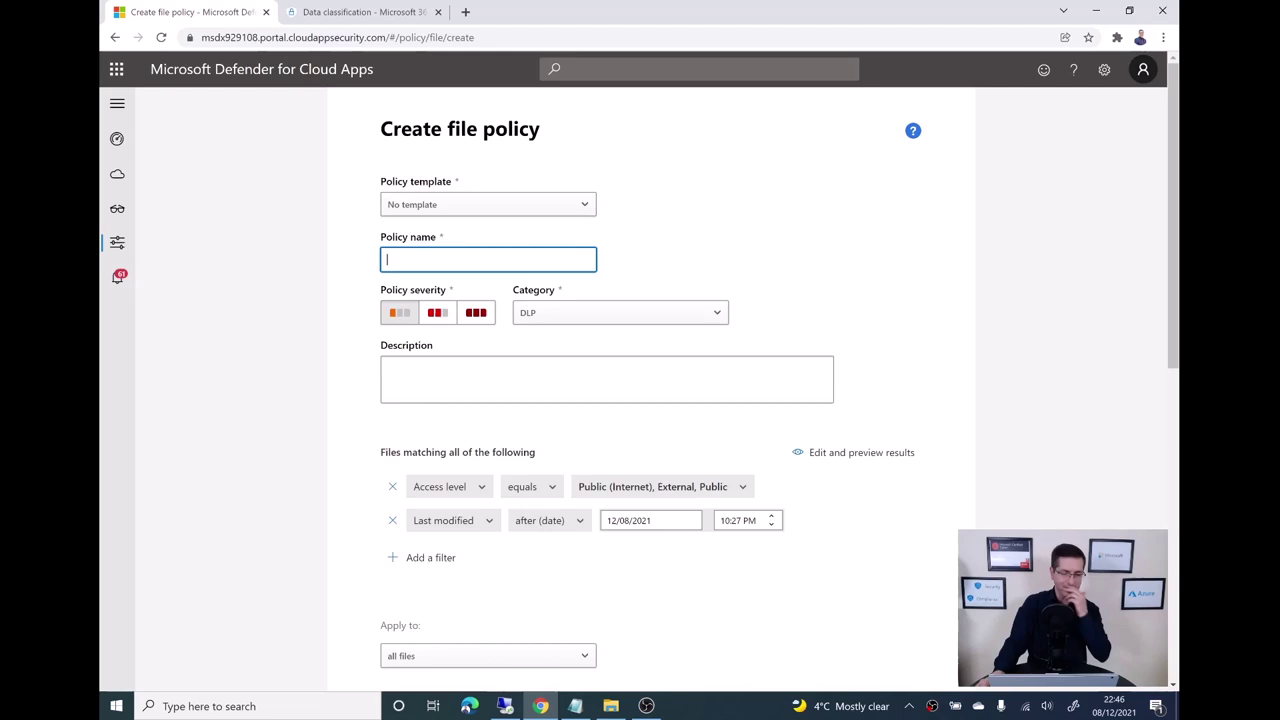
scroll(640, 400, "down", 2)
scroll(640, 400, "up", 1)
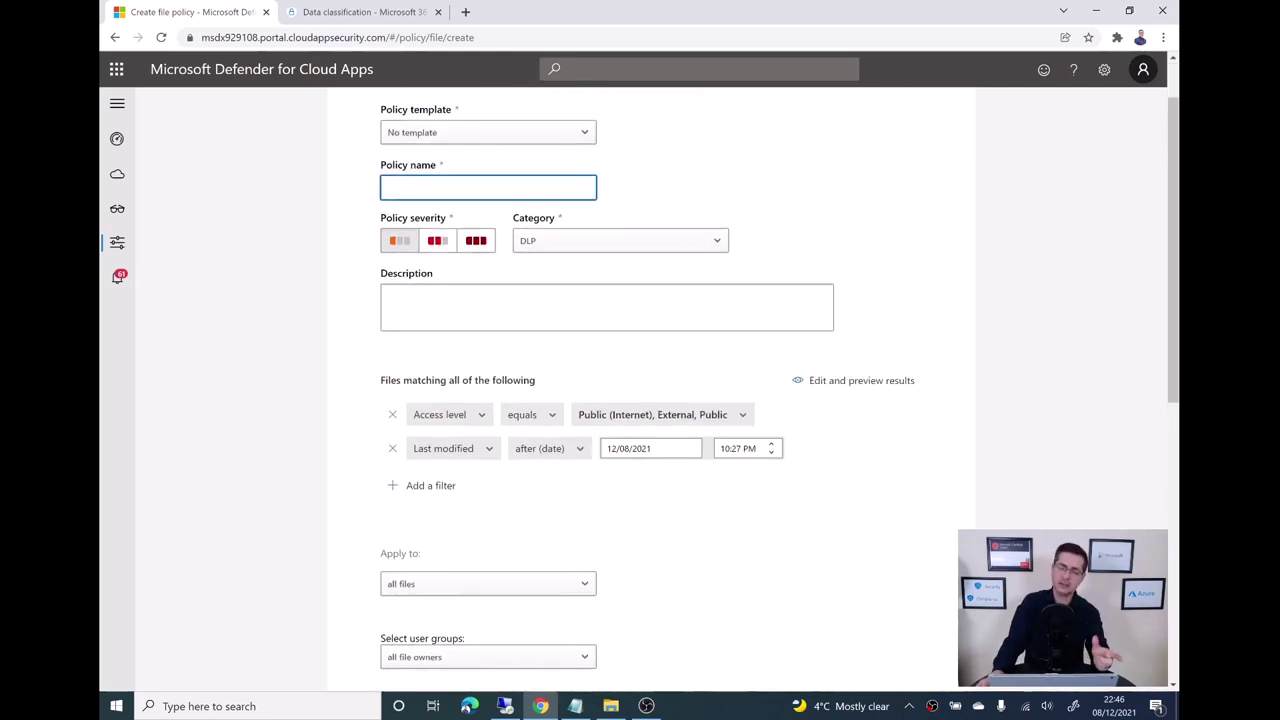
scroll(640, 400, "up", 1)
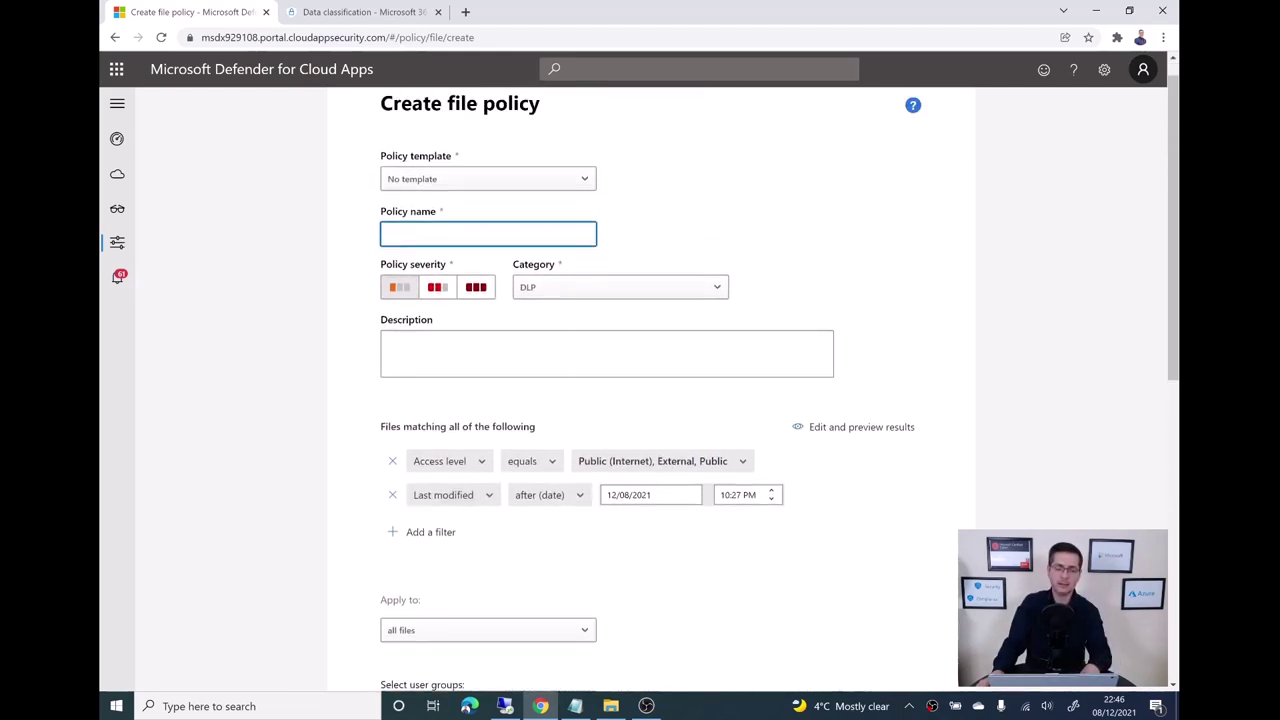
scroll(640, 400, "up", 1)
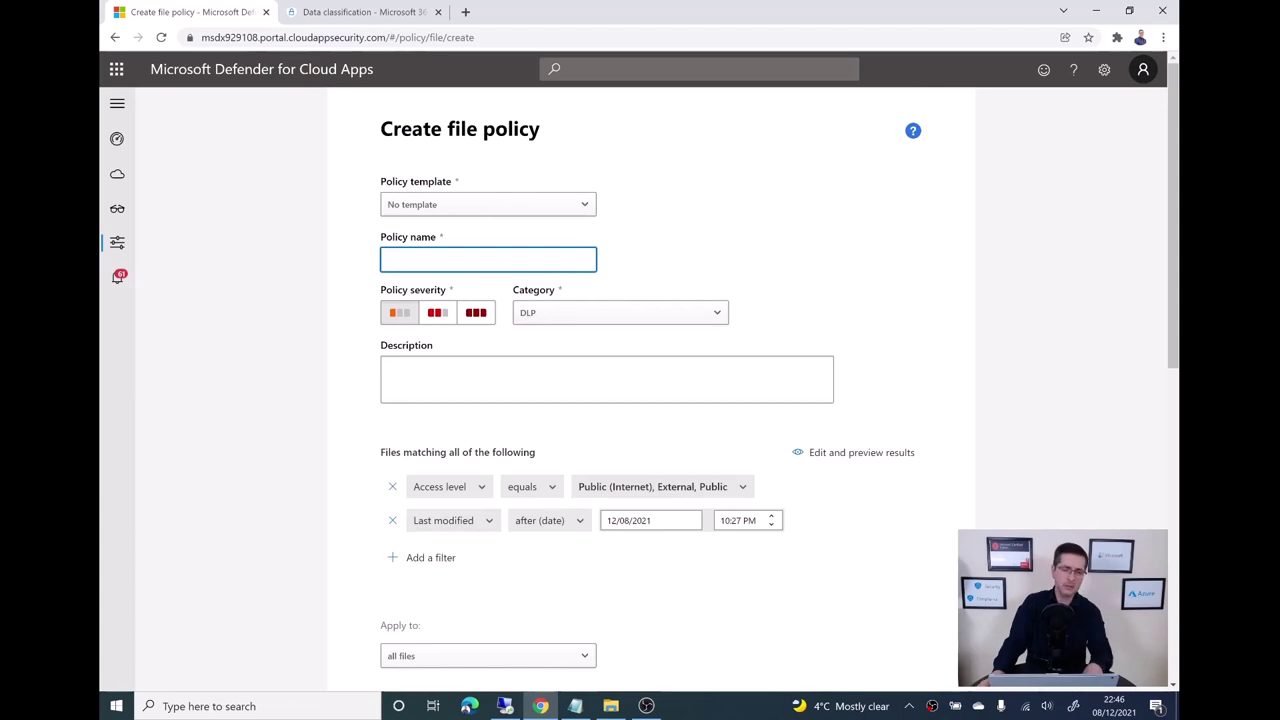
mouse_move(117, 242)
left_click(170, 269)
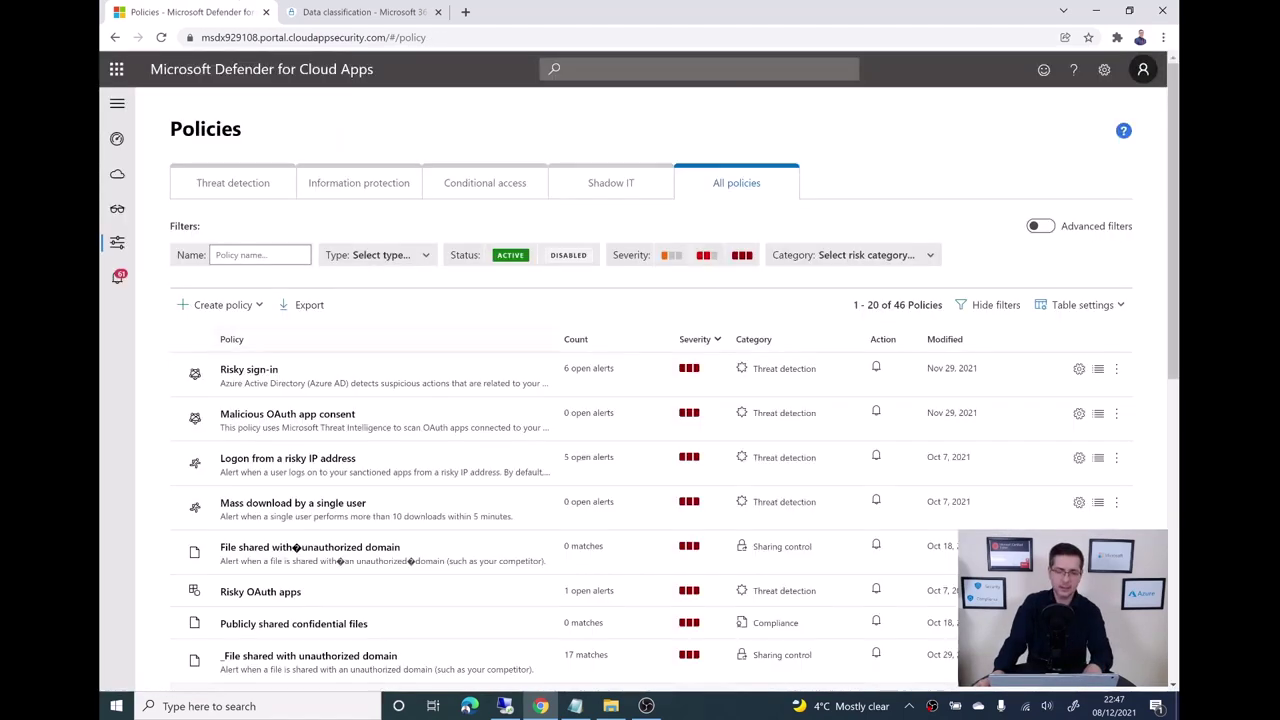
- Re-sort the list by policy name, open the _Files containing passwords policy and examine its name and category options
left_click(290, 339)
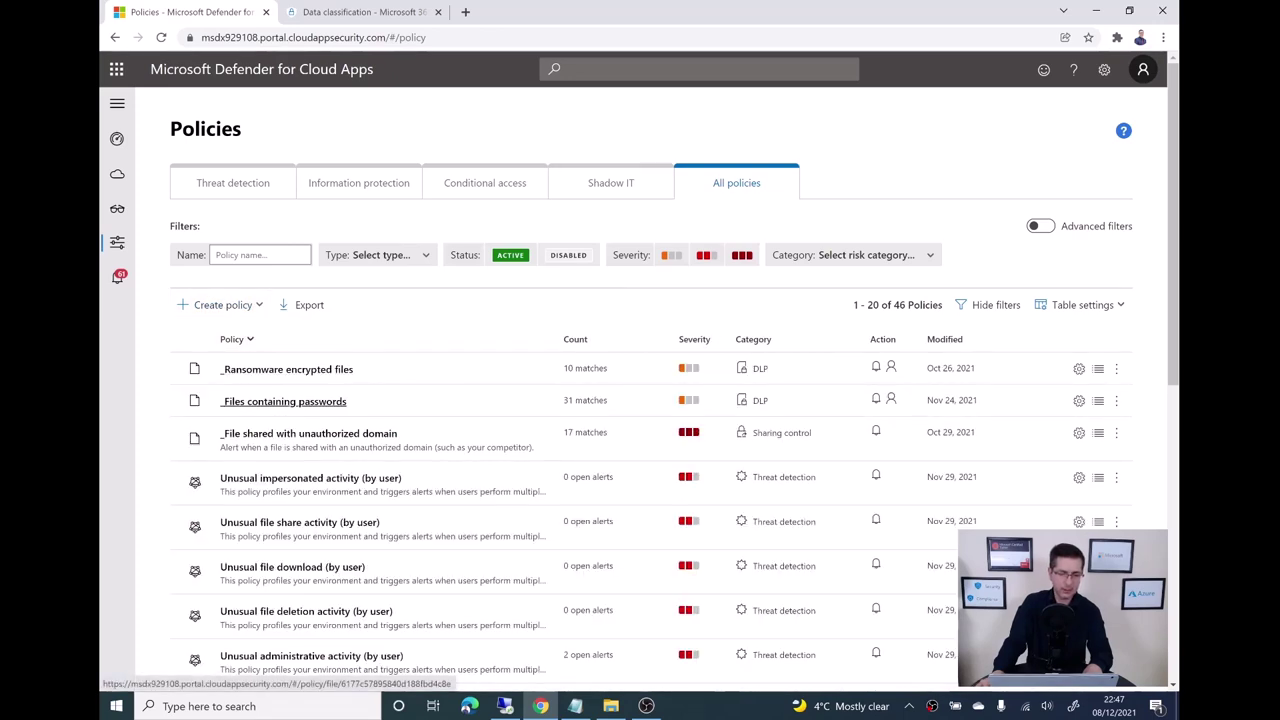
left_click(285, 401)
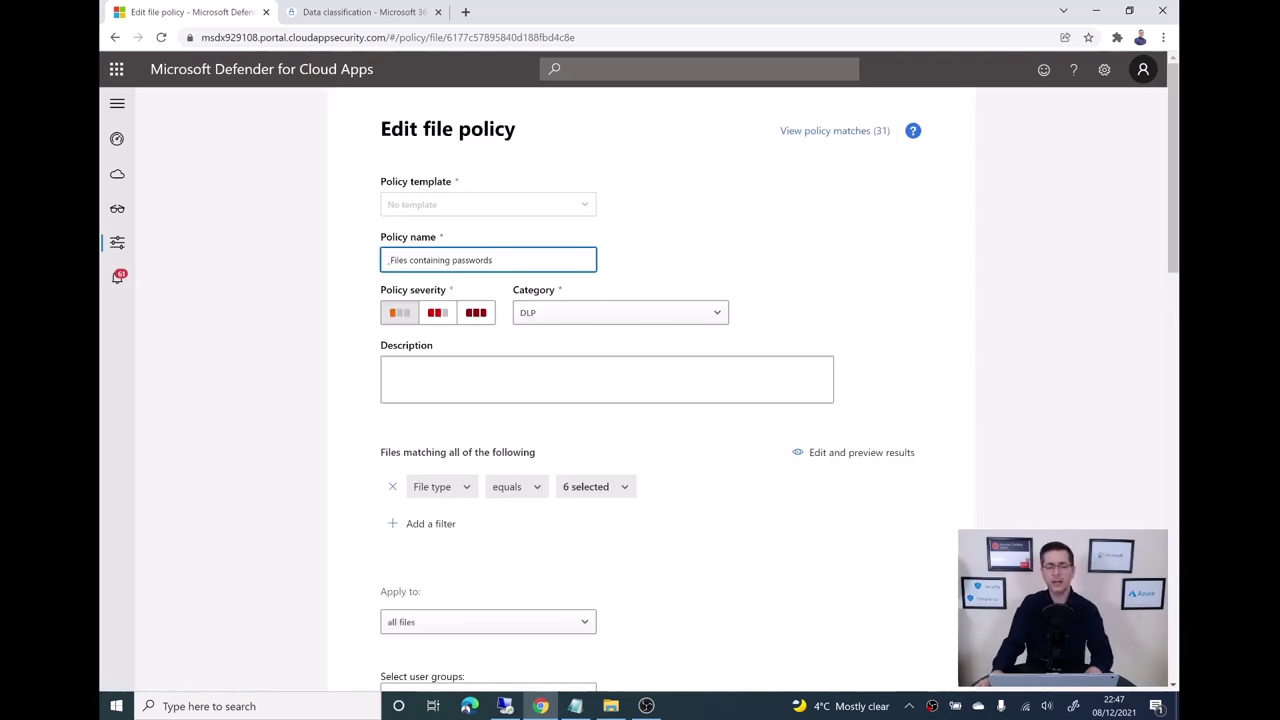
key("ctrl+shift+Left")
key("ctrl+shift+Left")
key("ctrl+shift+Left")
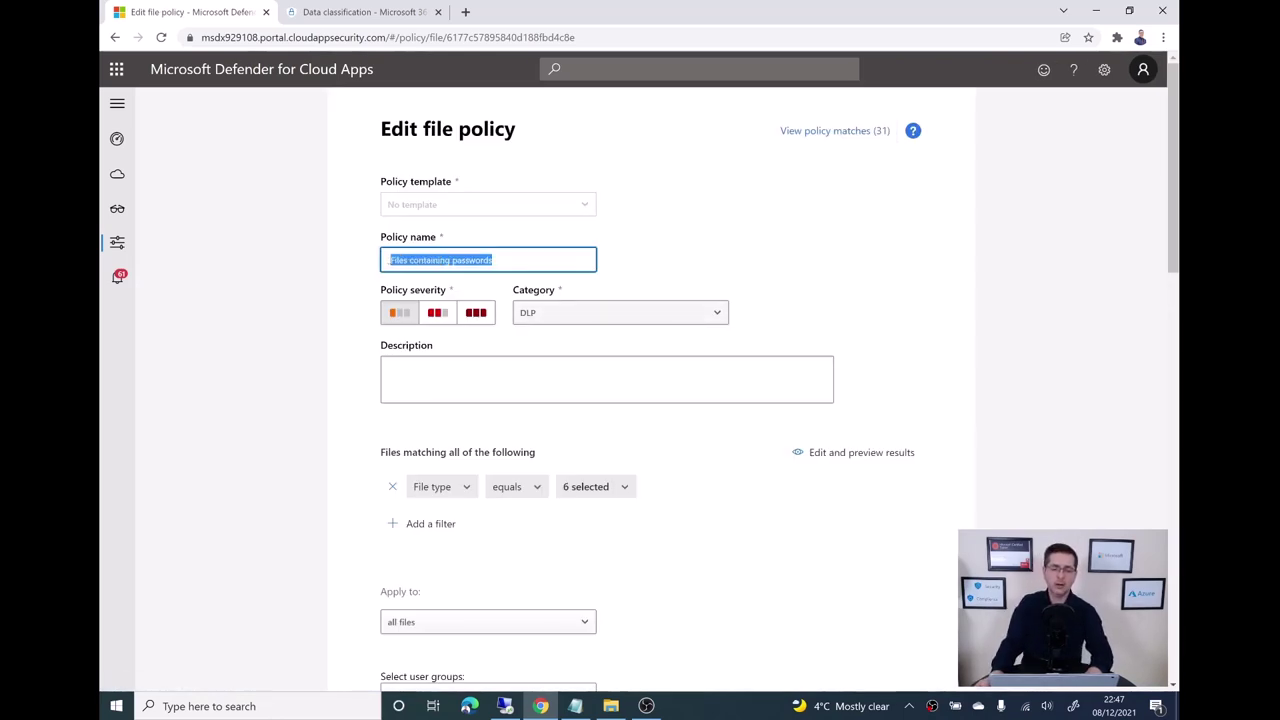
left_click(620, 312)
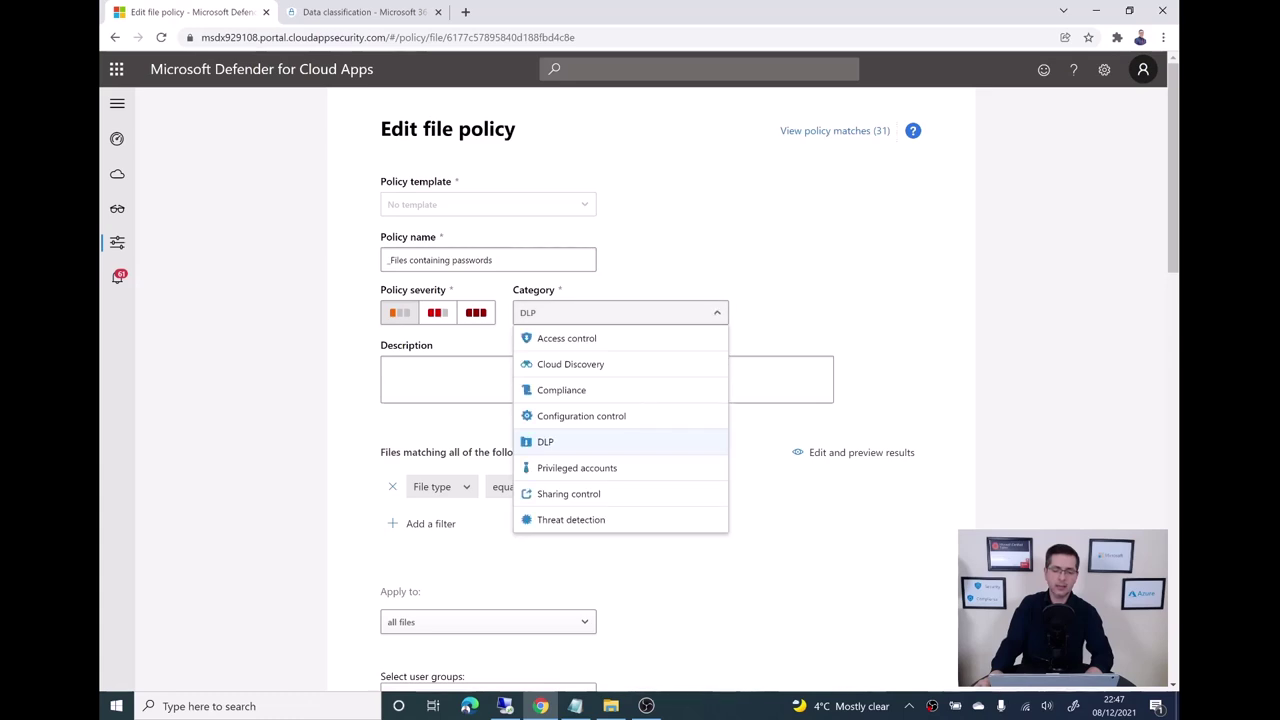
key("Return")
- Examine the policy's file filter, checking the available filter attributes and the selected file types
scroll(640, 390, "down", 3)
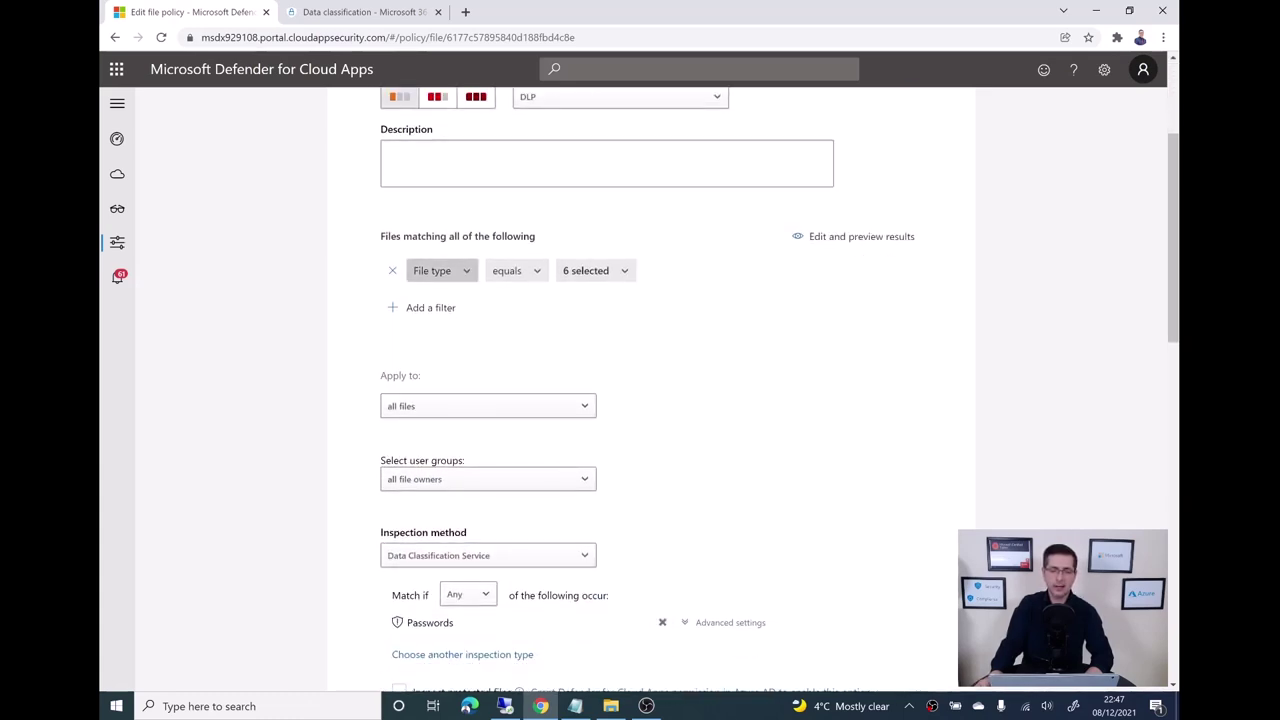
left_click(440, 270)
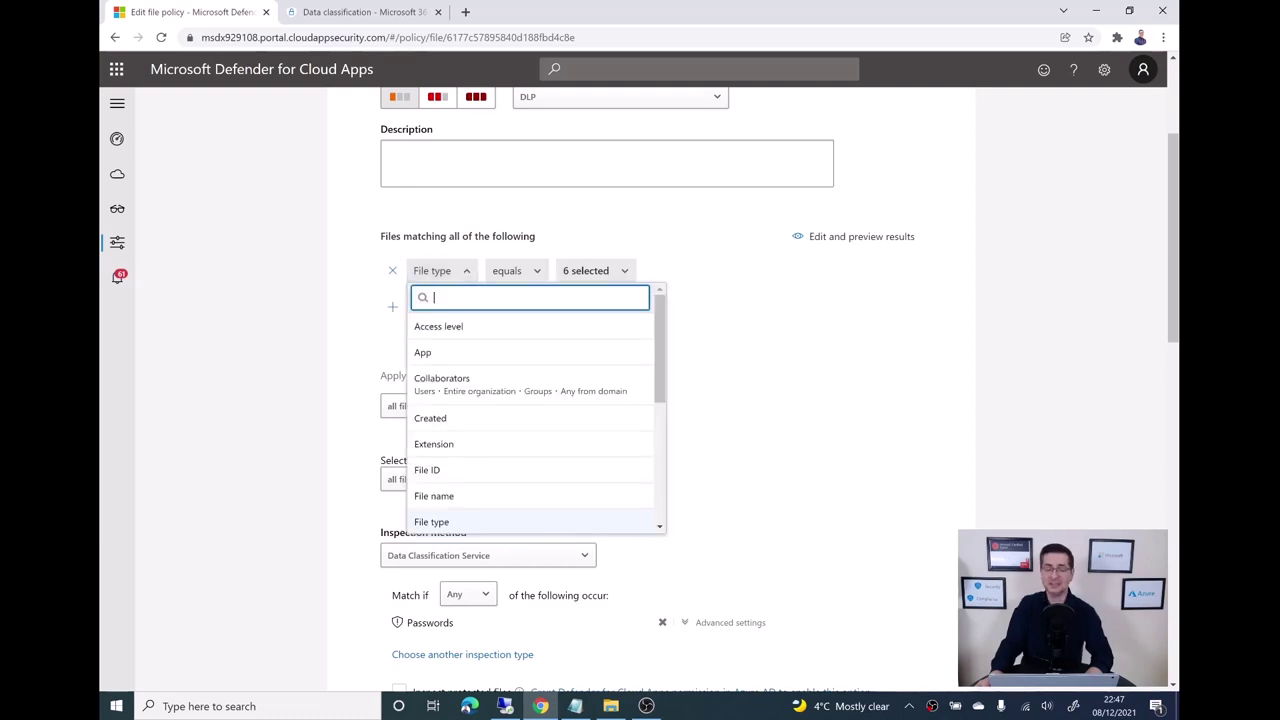
key("Escape")
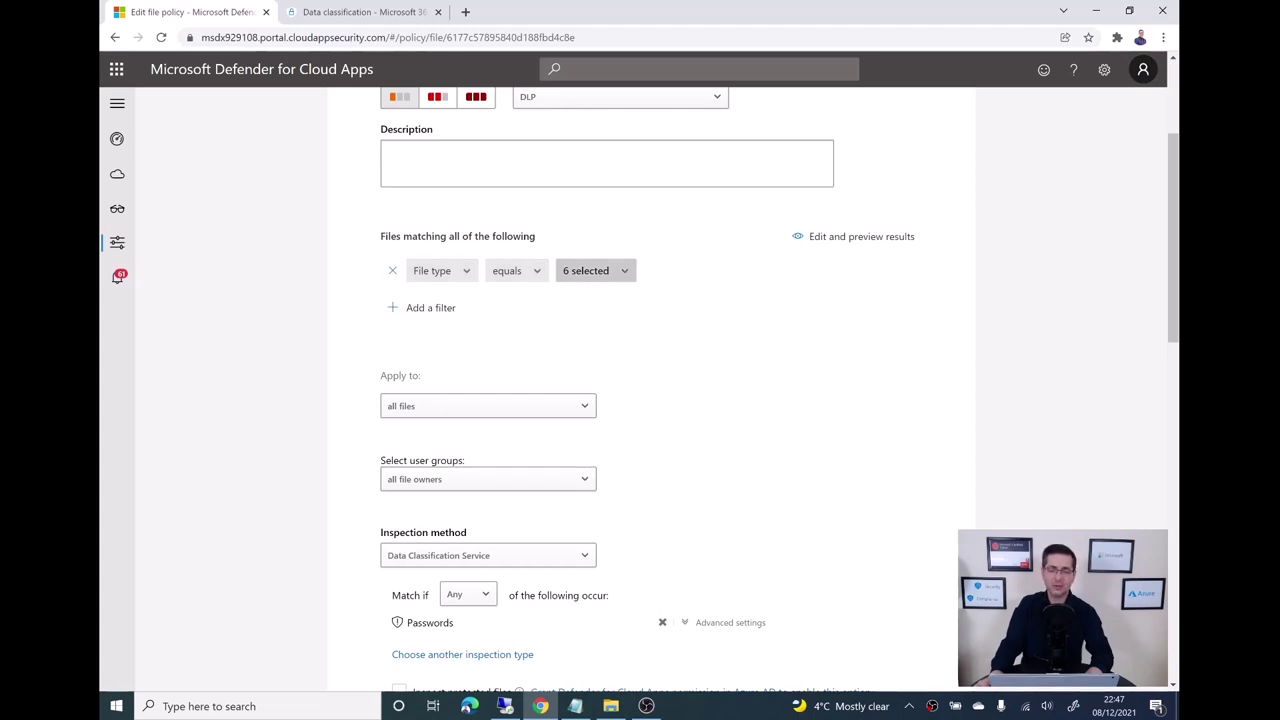
left_click(590, 270)
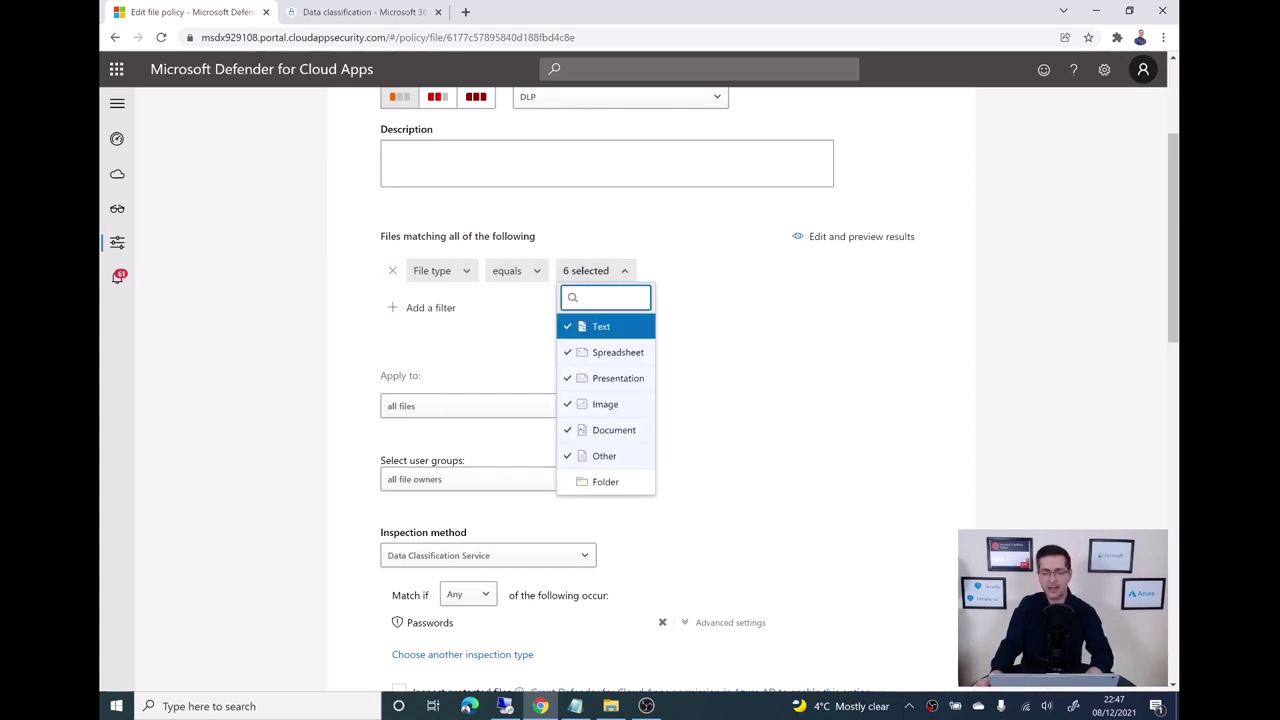
key("Down")
key("Down")
key("Down")
key("Down")
key("Down")
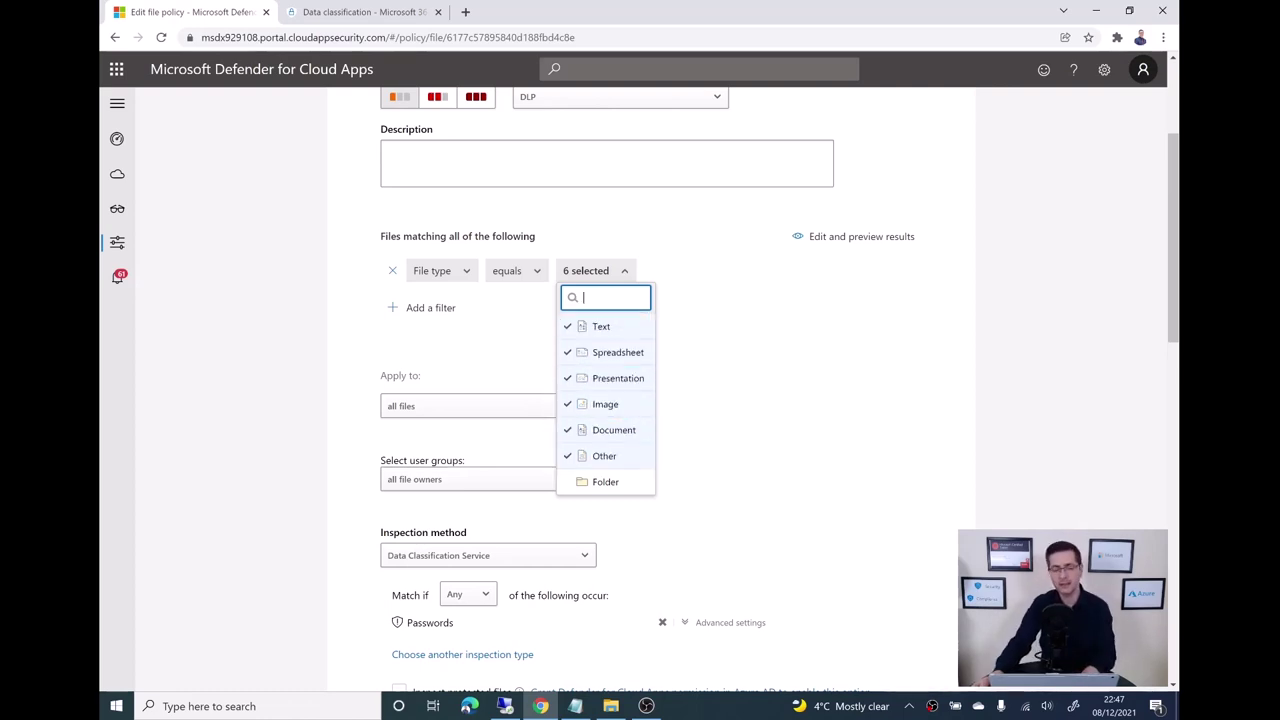
key("Escape")
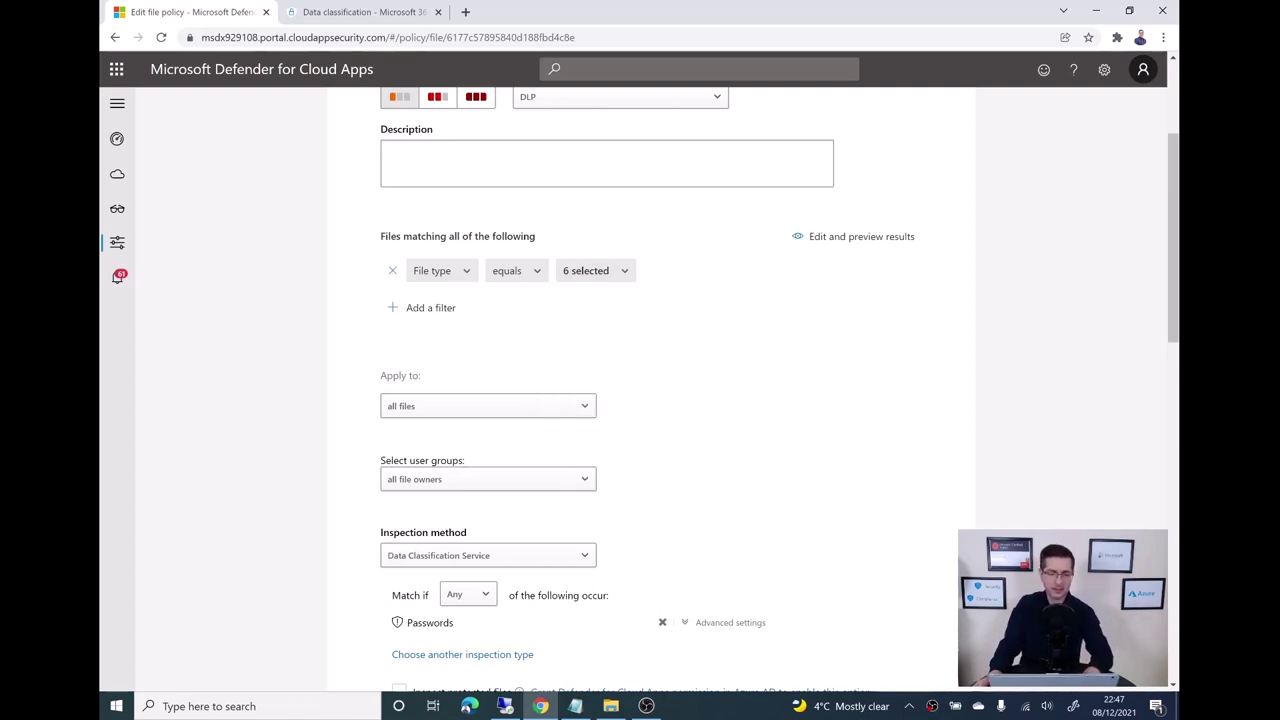
- Examine the policy's file scope and the available inspection methods, keeping Data Classification Service
scroll(640, 390, "down", 2)
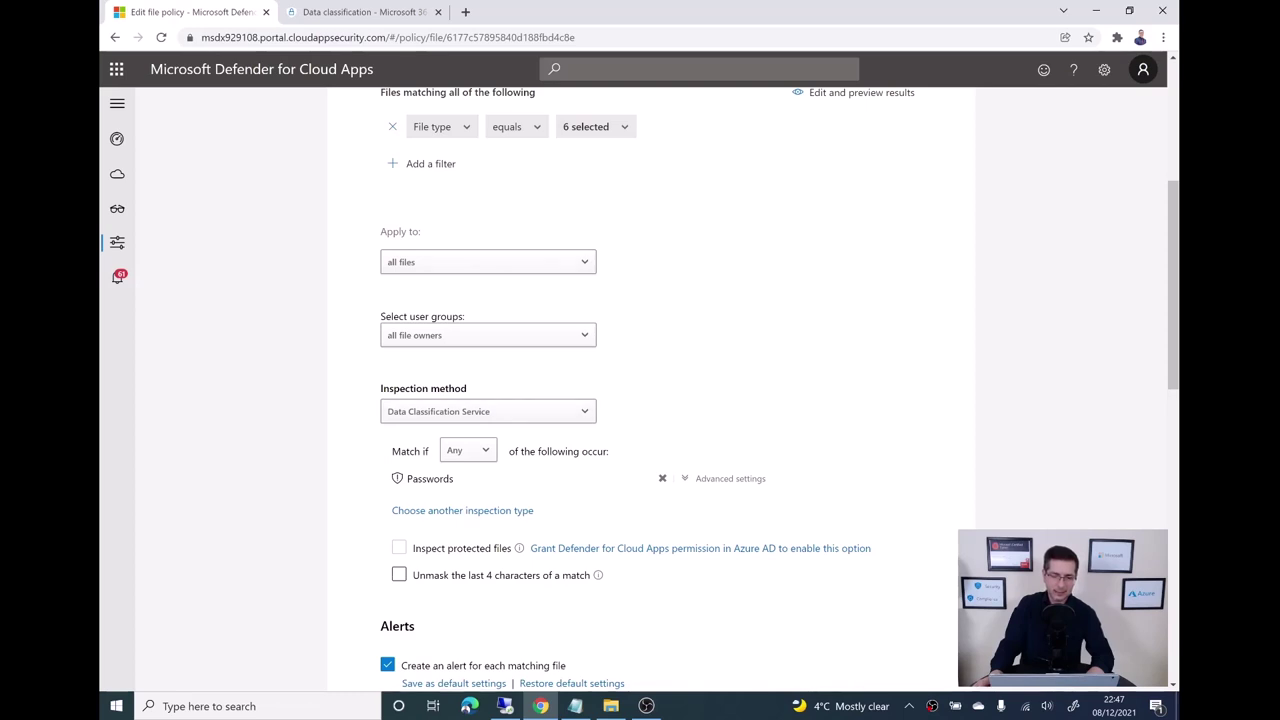
scroll(640, 390, "down", 3)
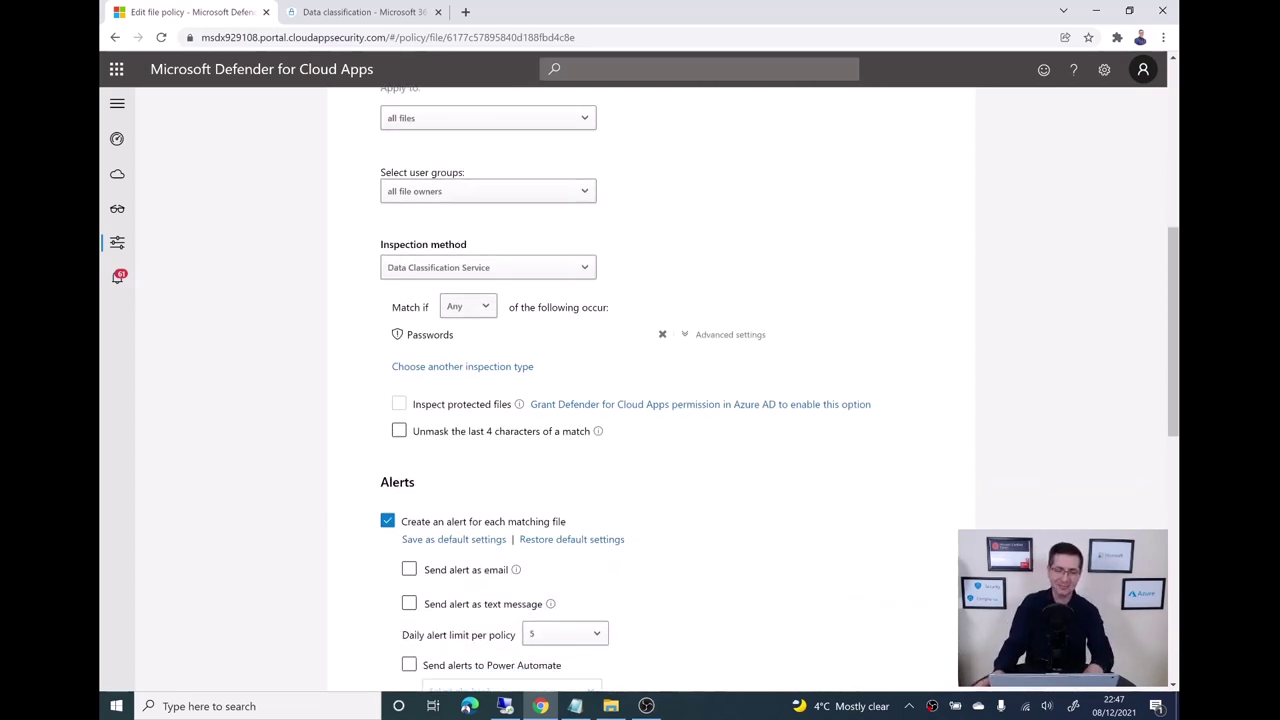
left_click(488, 267)
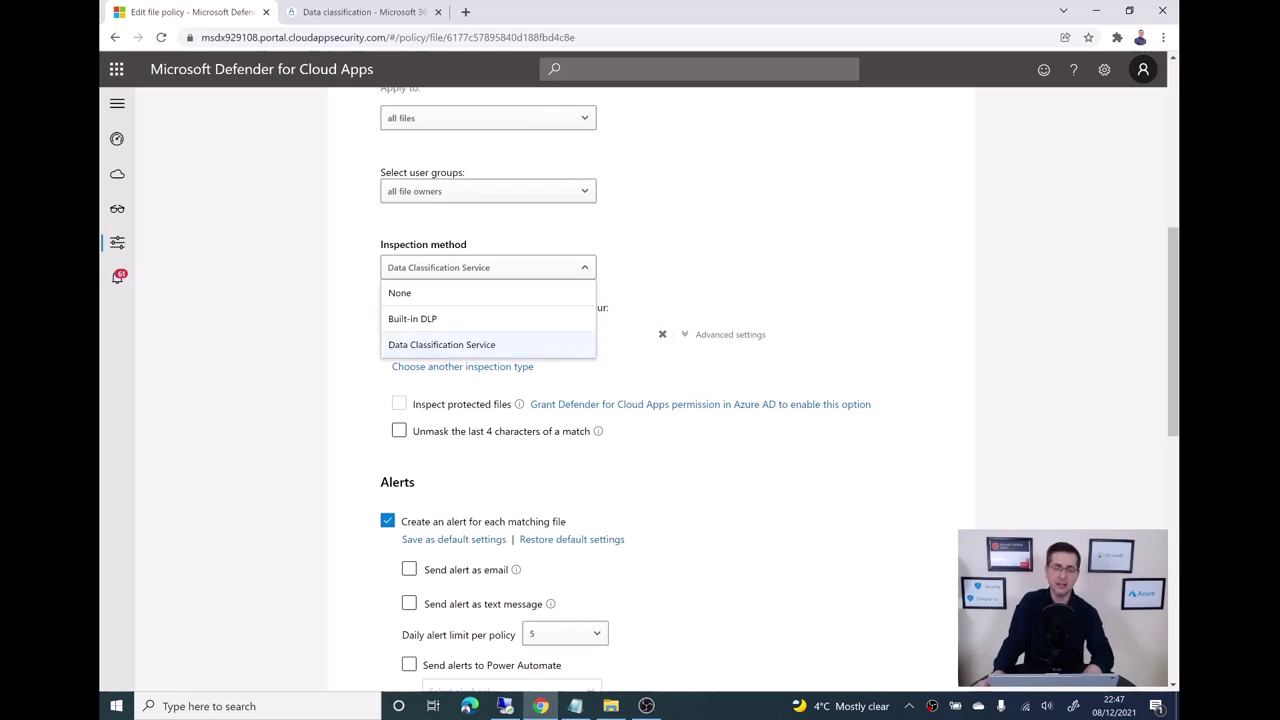
key("Escape")
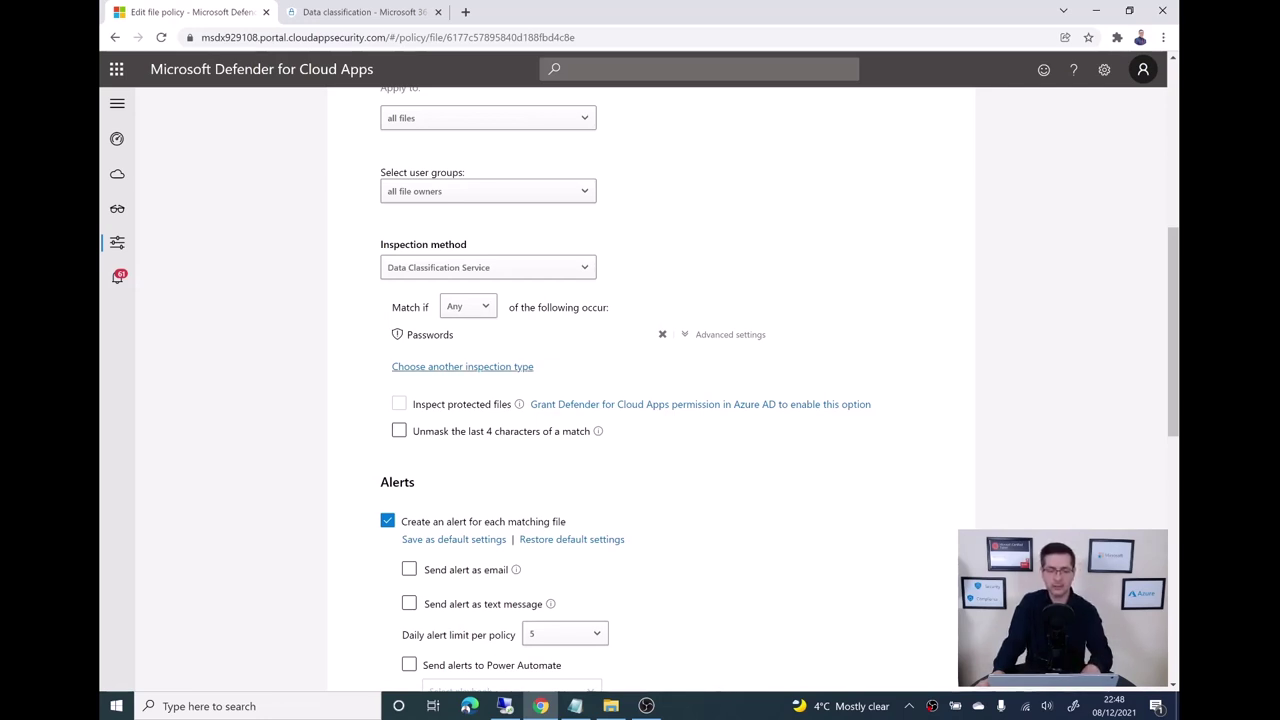
- Add a sensitive information type inspection, search the types for "passw" and accept the custom Passwords type
left_click(462, 366)
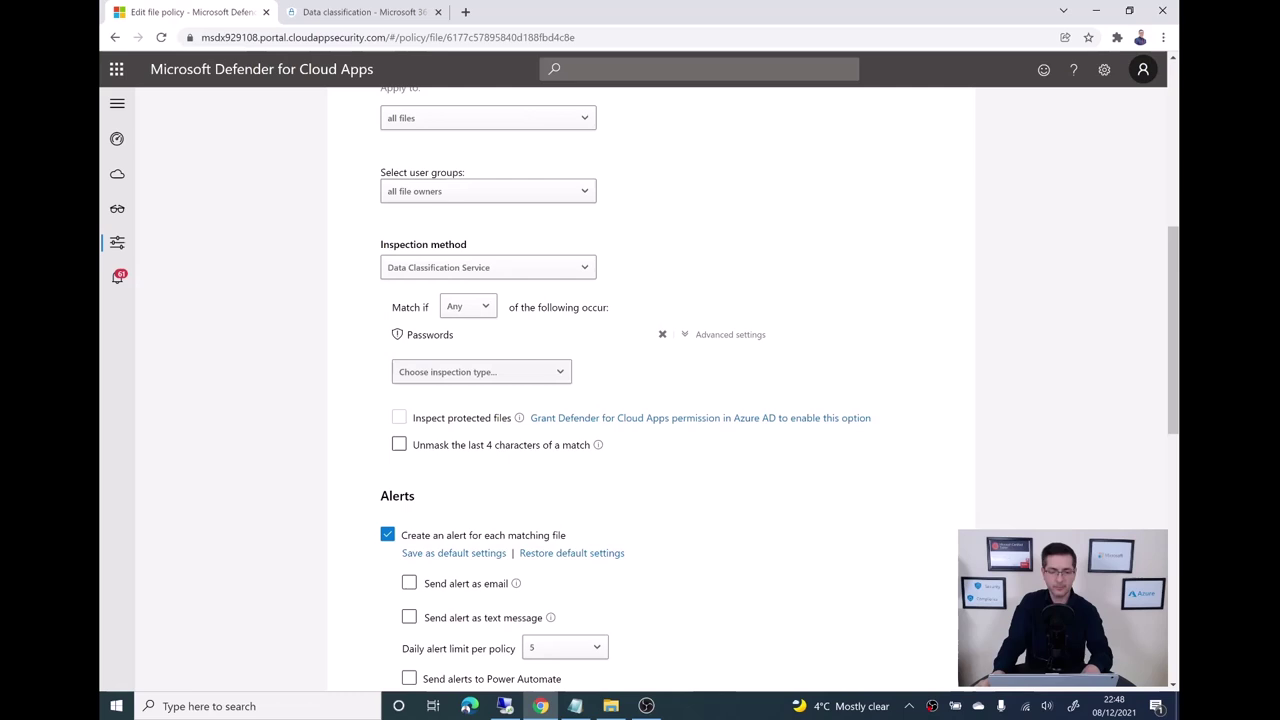
left_click(481, 371)
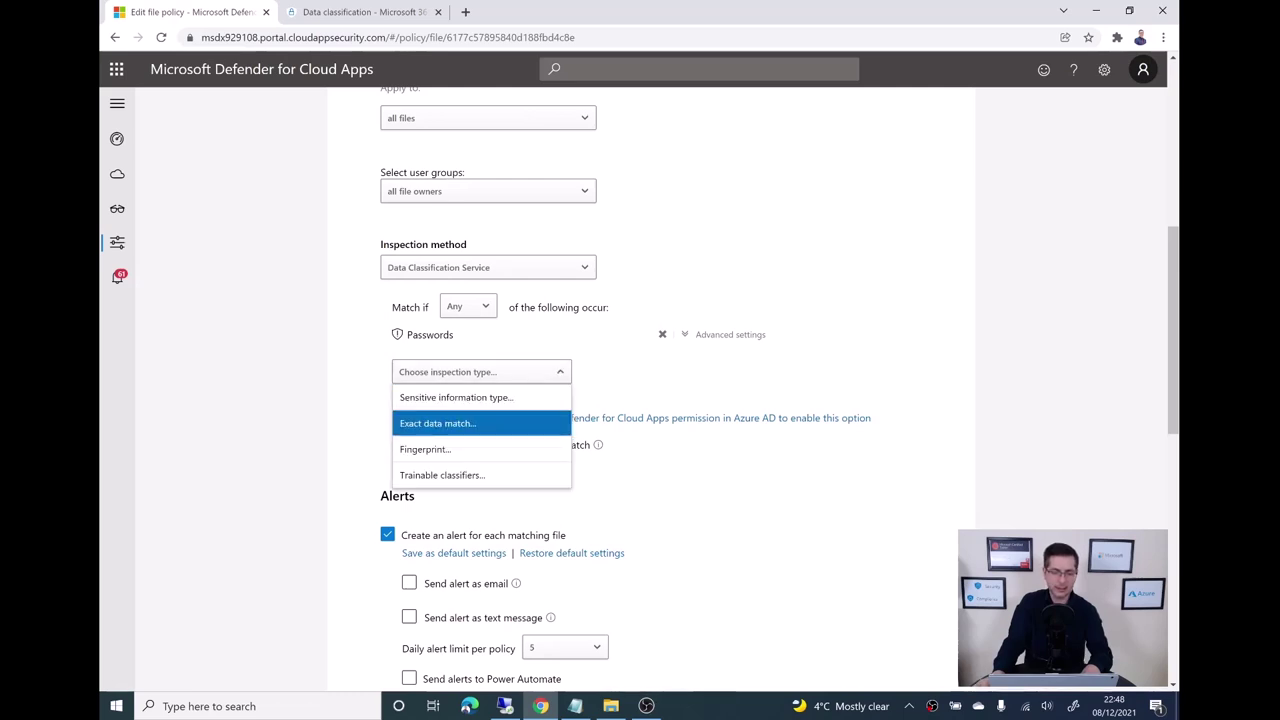
key("Up")
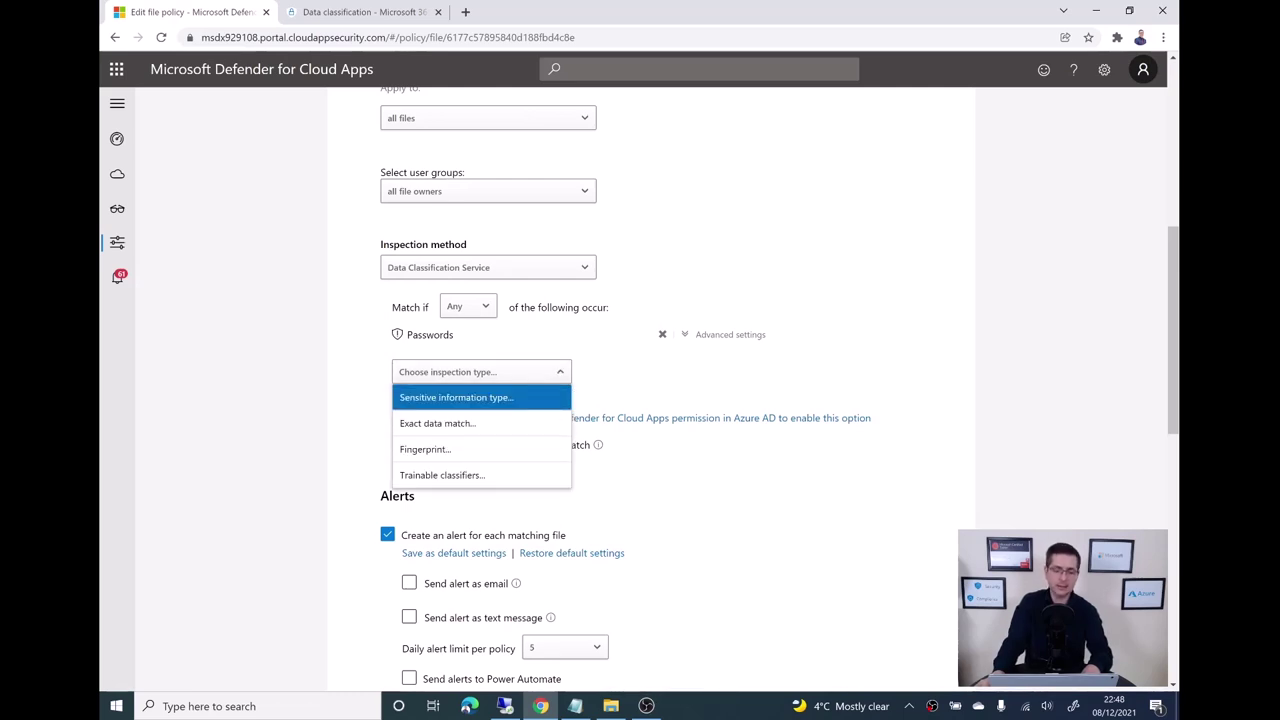
key("Return")
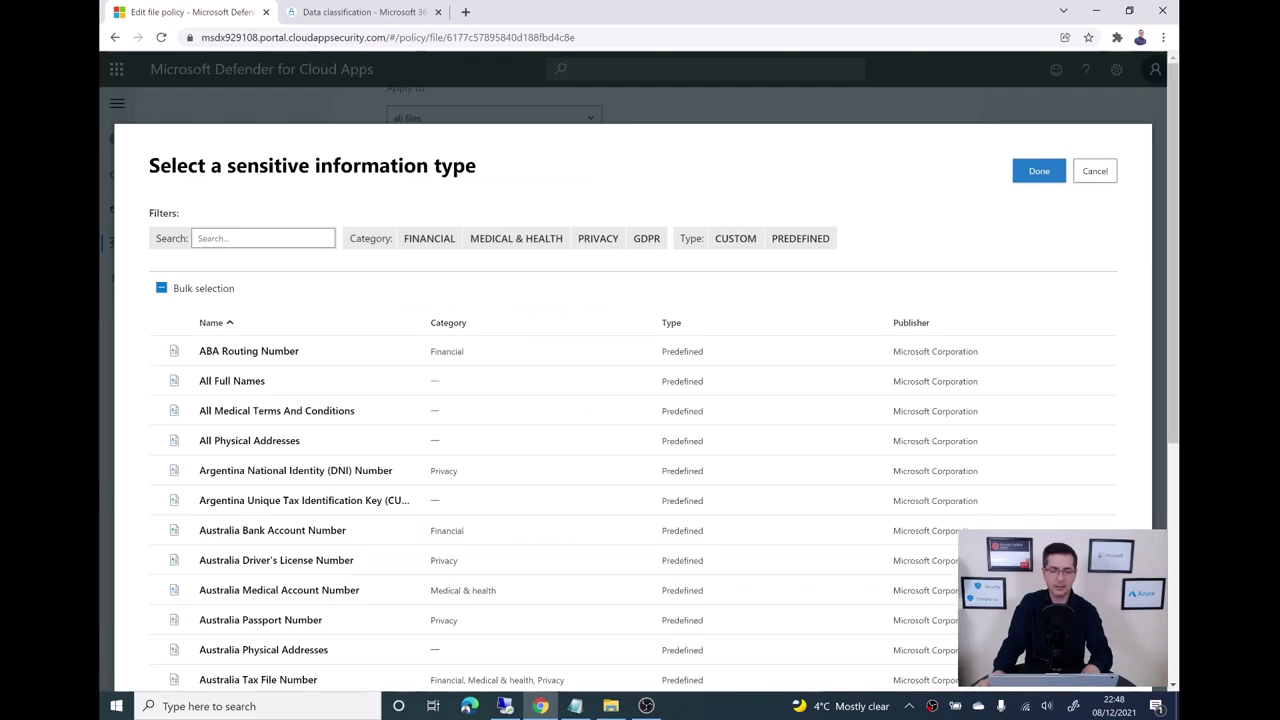
left_click(262, 238)
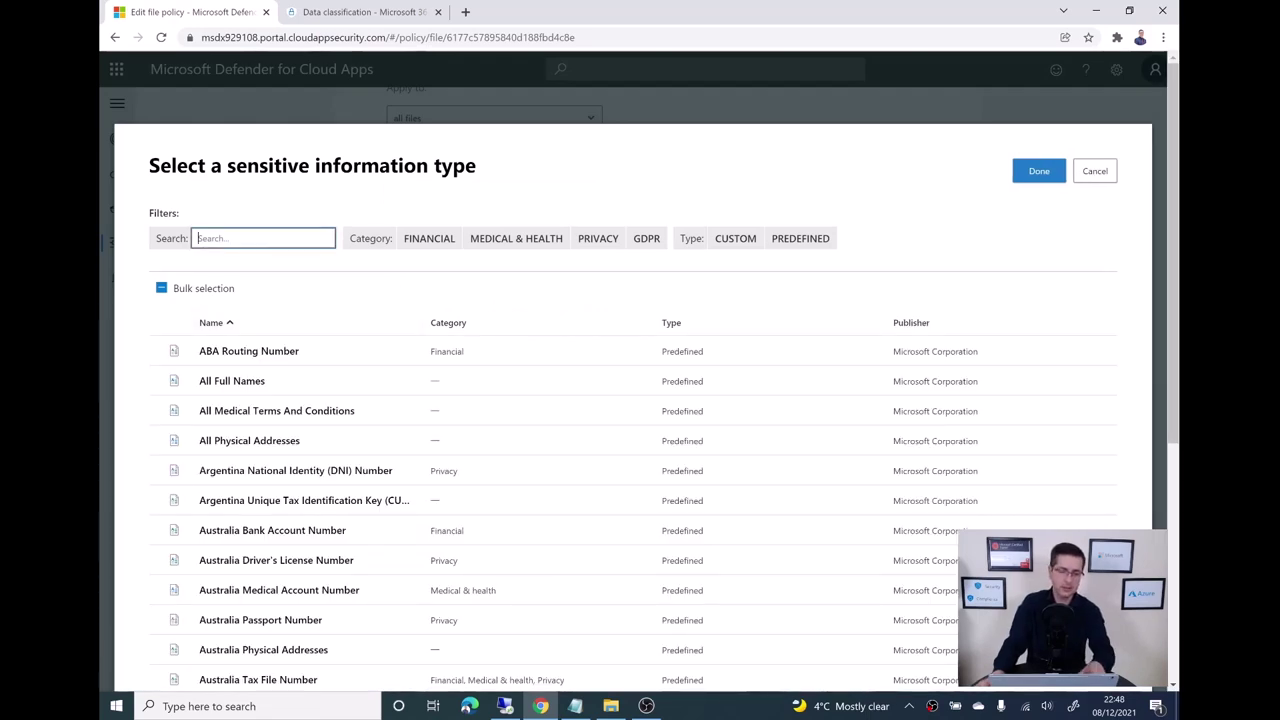
type("passw")
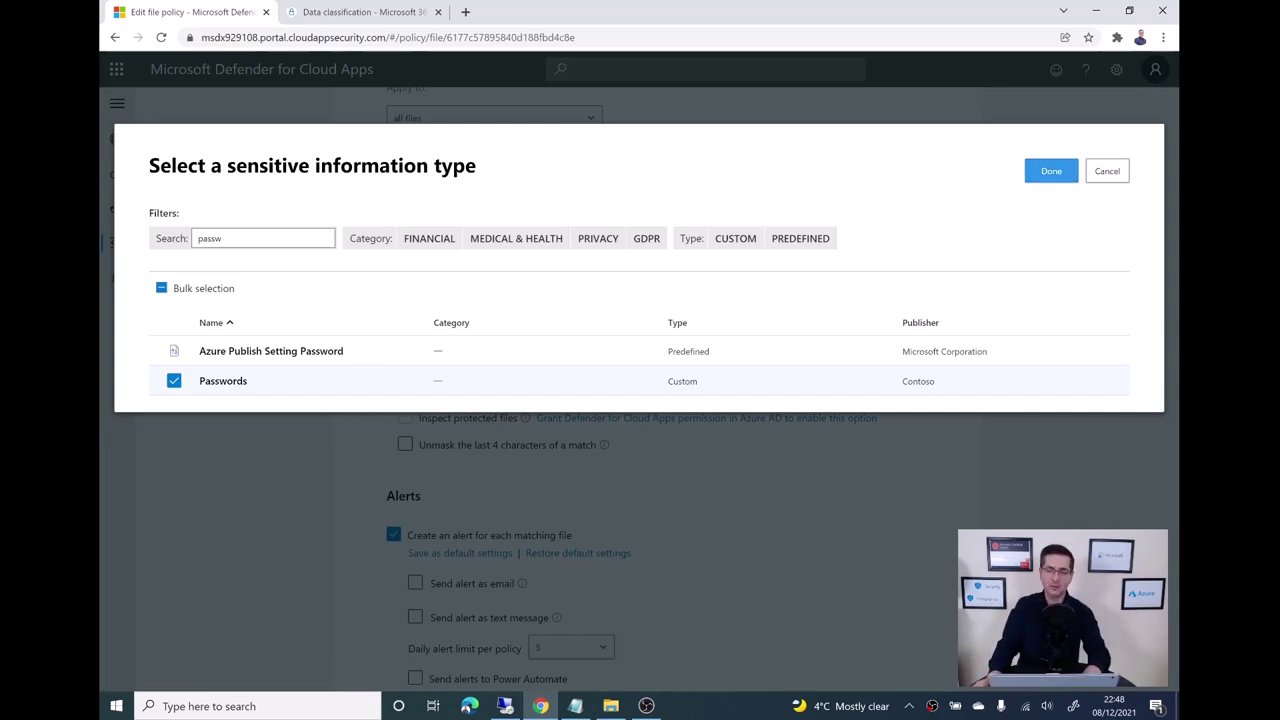
left_click(1051, 171)
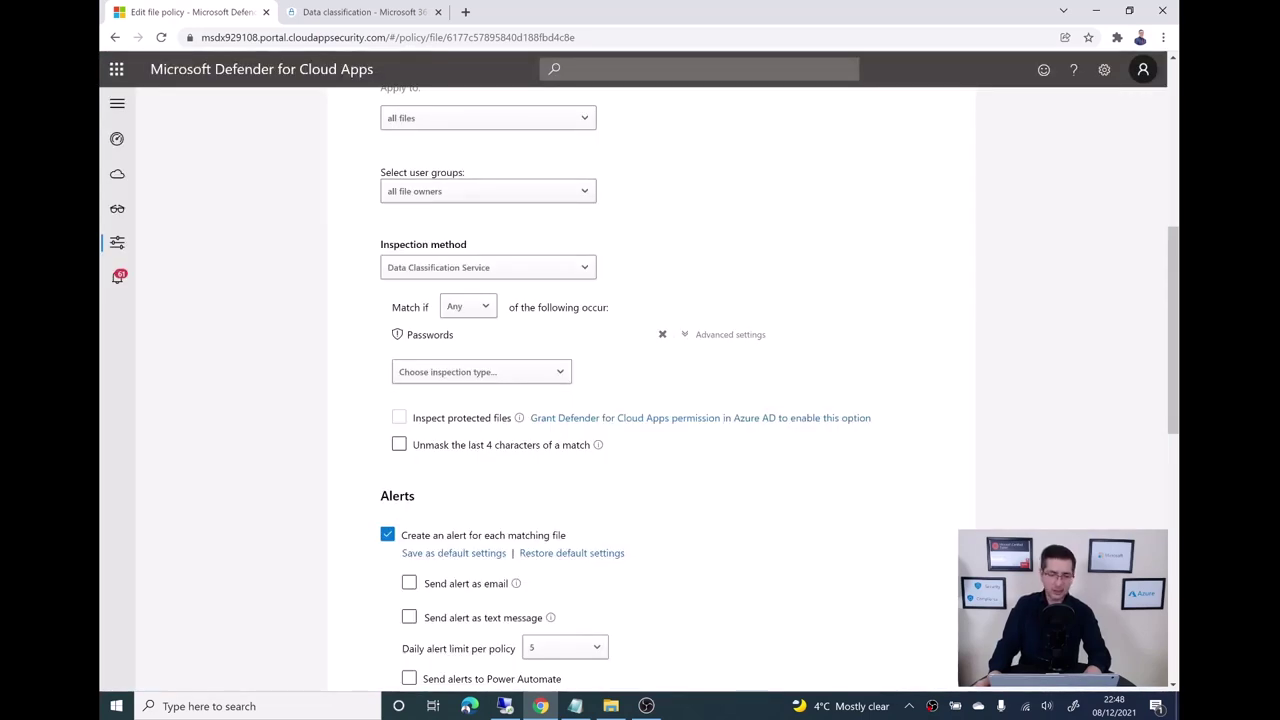
- Examine the policy's inspection settings and its alert options for matching files
scroll(650, 400, "down", 3)
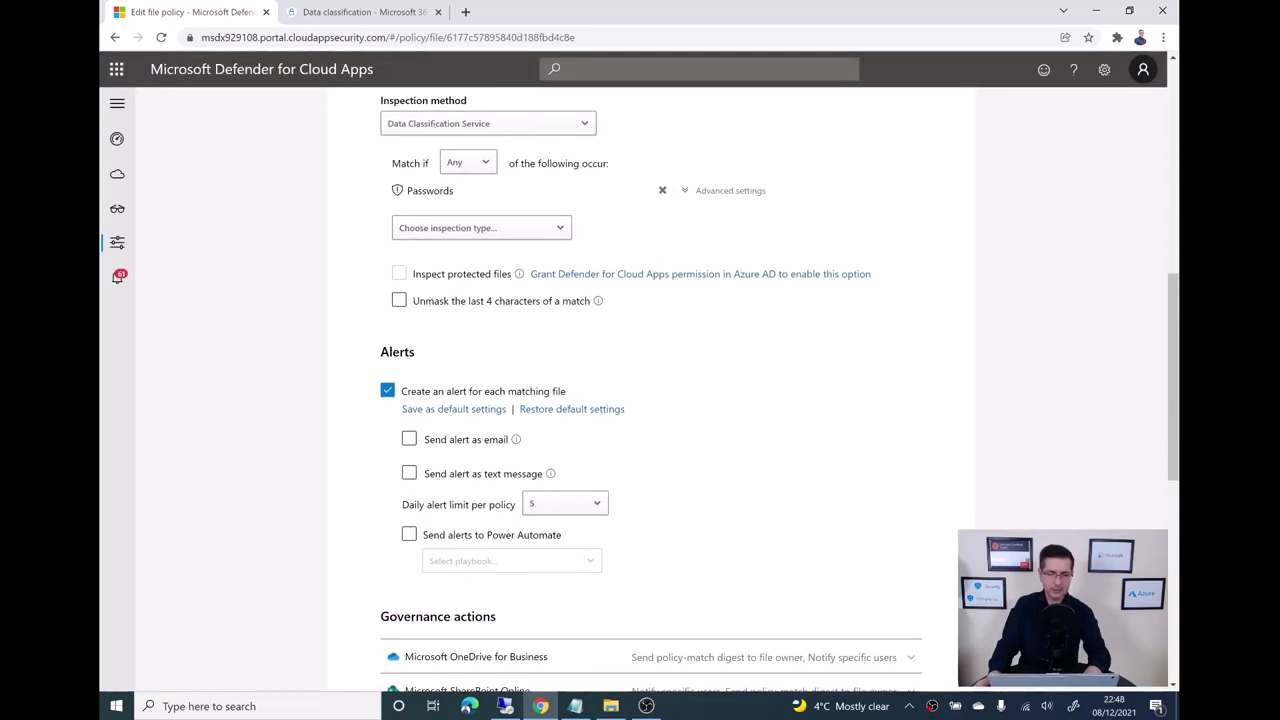
scroll(650, 400, "up", 3)
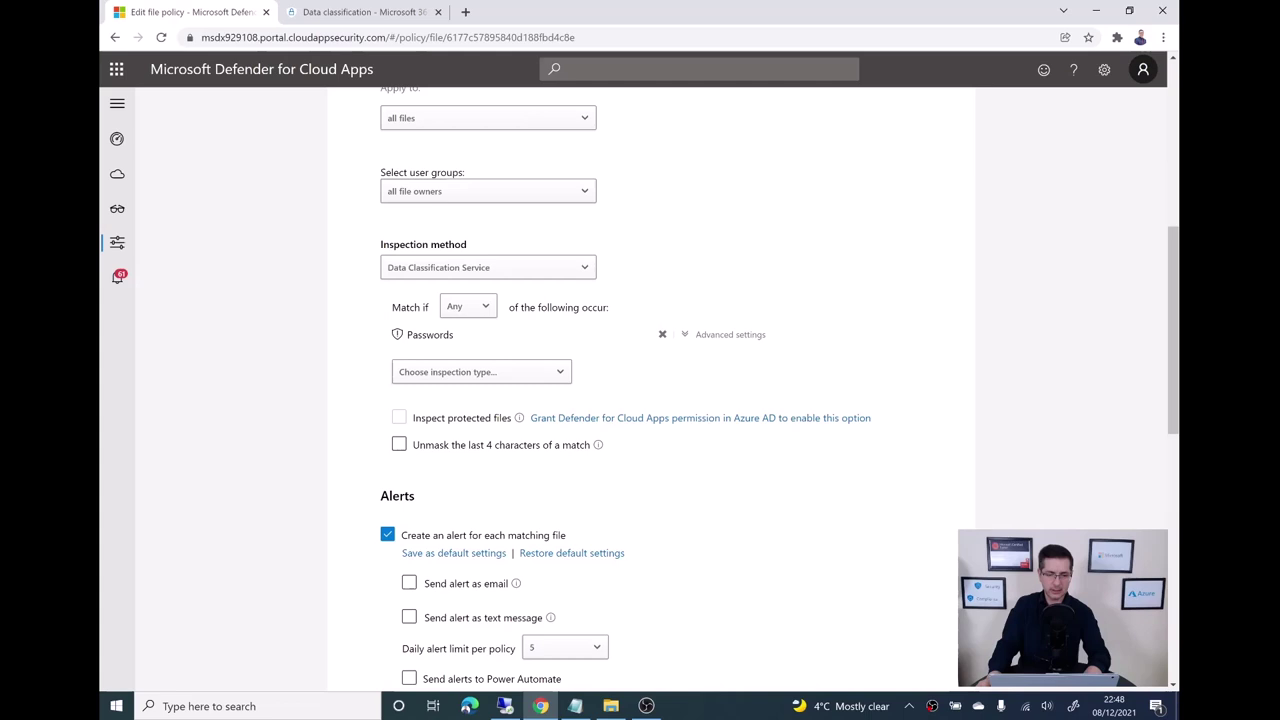
scroll(650, 400, "down", 3)
scroll(650, 400, "down", 3)
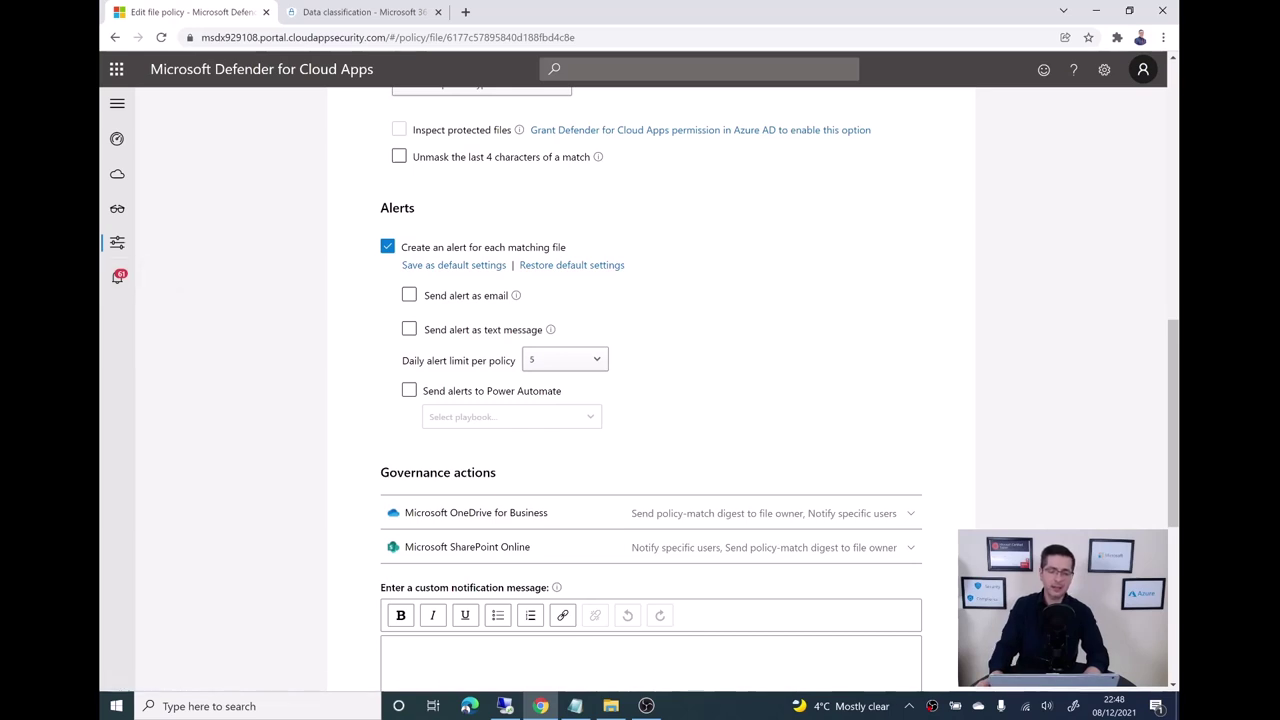
- Expand the OneDrive for Business and SharePoint Online governance actions and examine their options and the users to notify
scroll(650, 400, "down", 1)
scroll(650, 400, "down", 3)
left_click(476, 224)
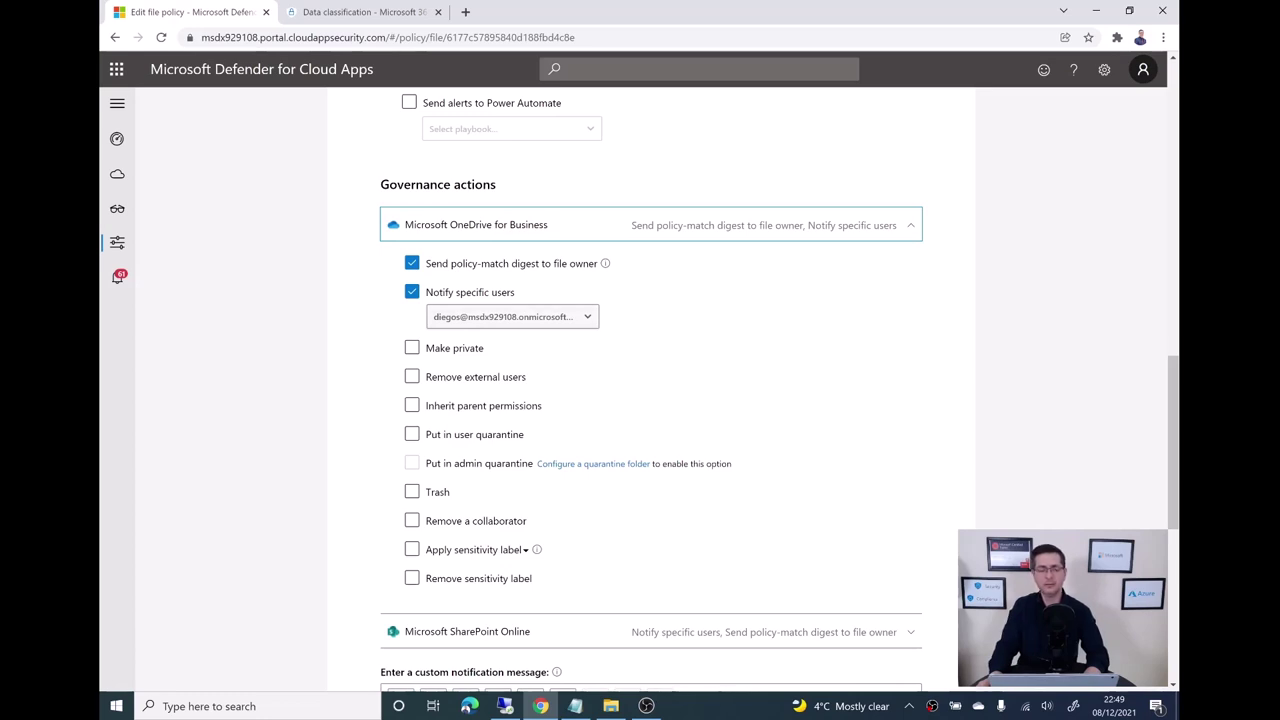
scroll(650, 400, "down", 3)
left_click(486, 414)
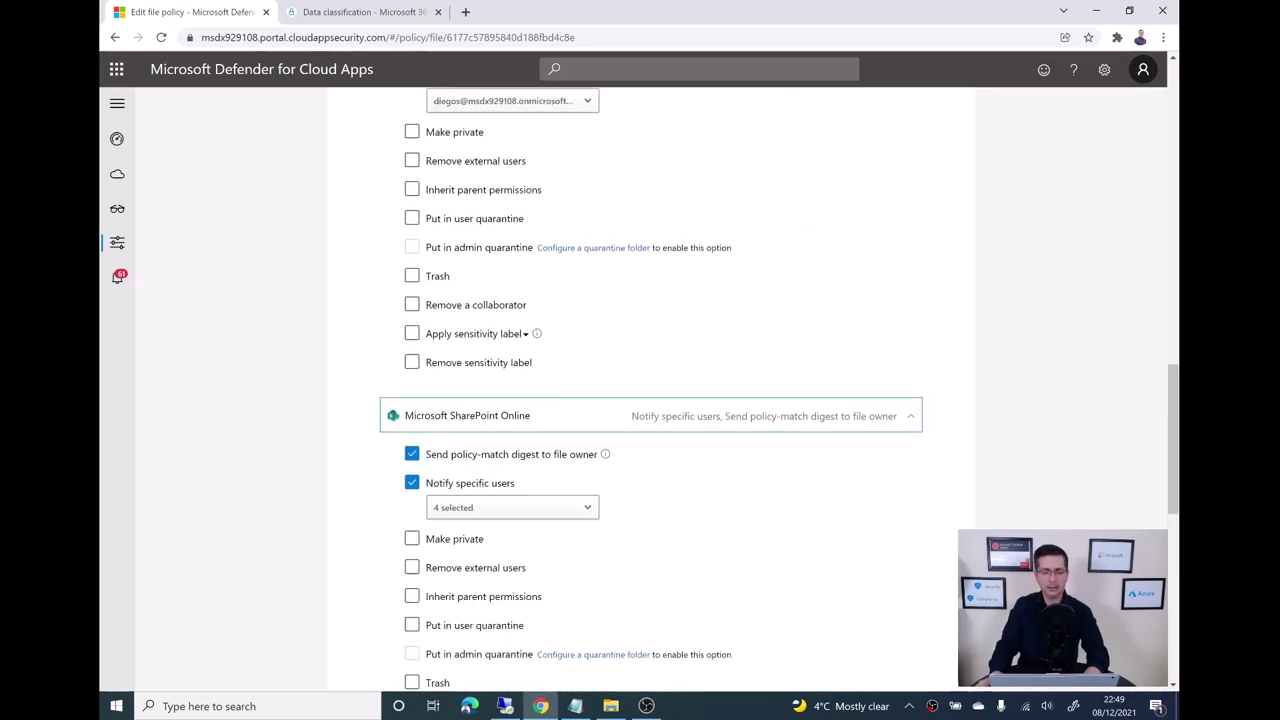
scroll(650, 400, "down", 2)
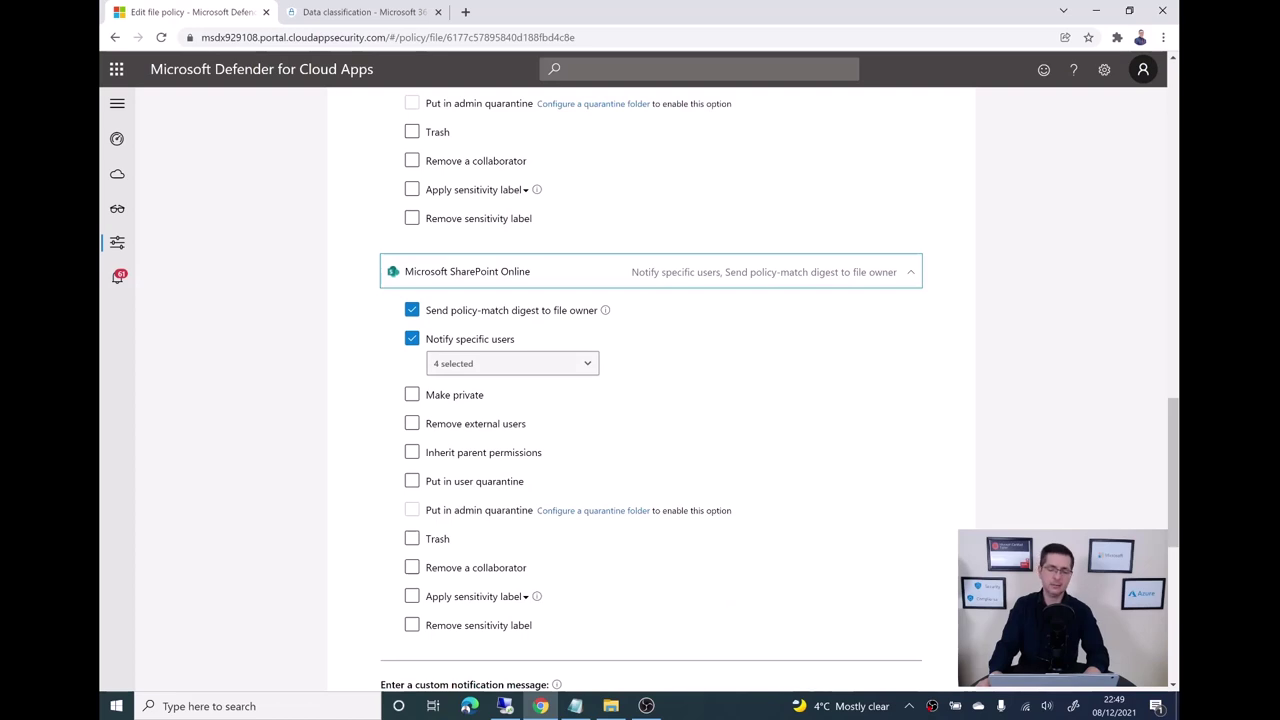
left_click(512, 363)
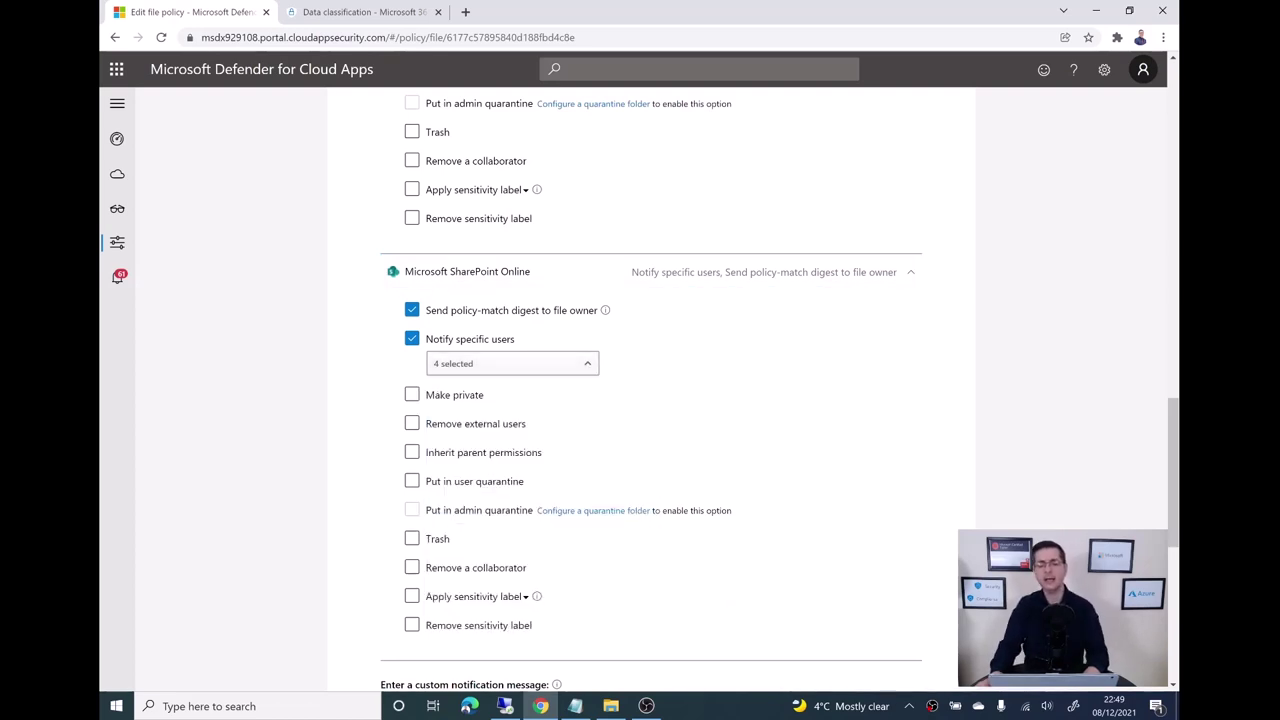
left_click(512, 363)
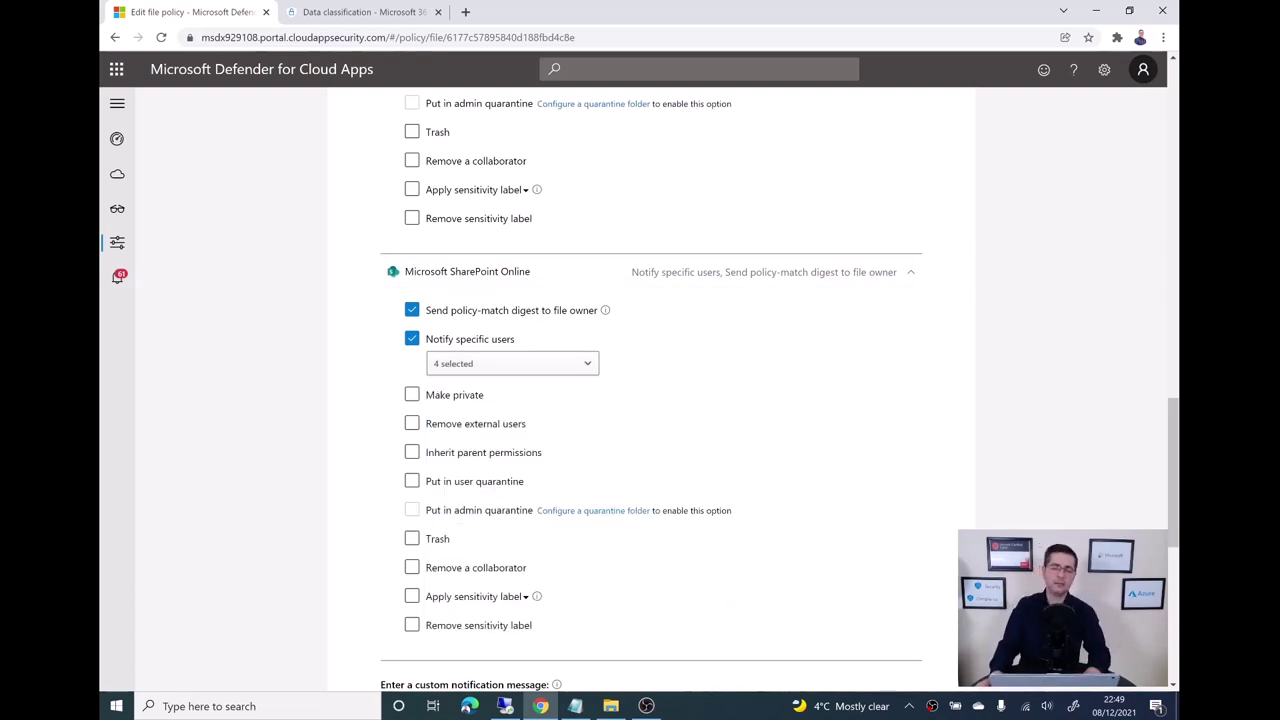
scroll(650, 390, "up", 2)
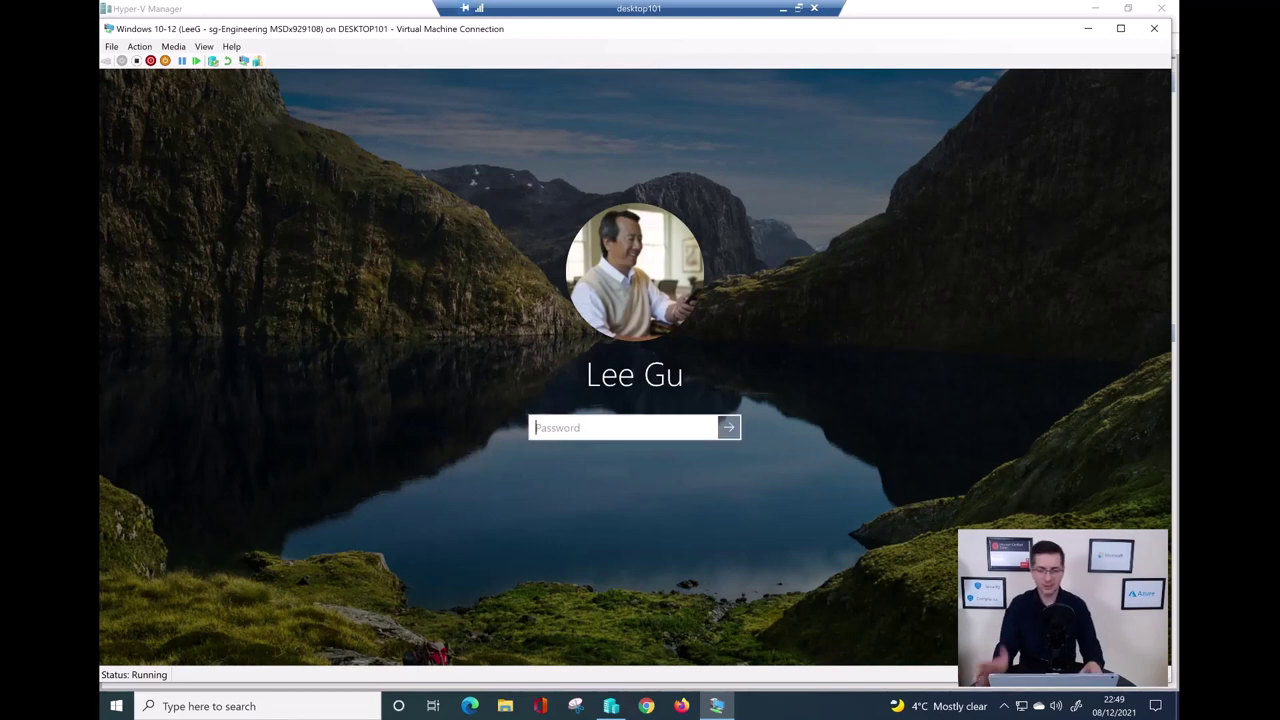
- Switch to the Windows 10 virtual machine and sign in with the account password
type("***")
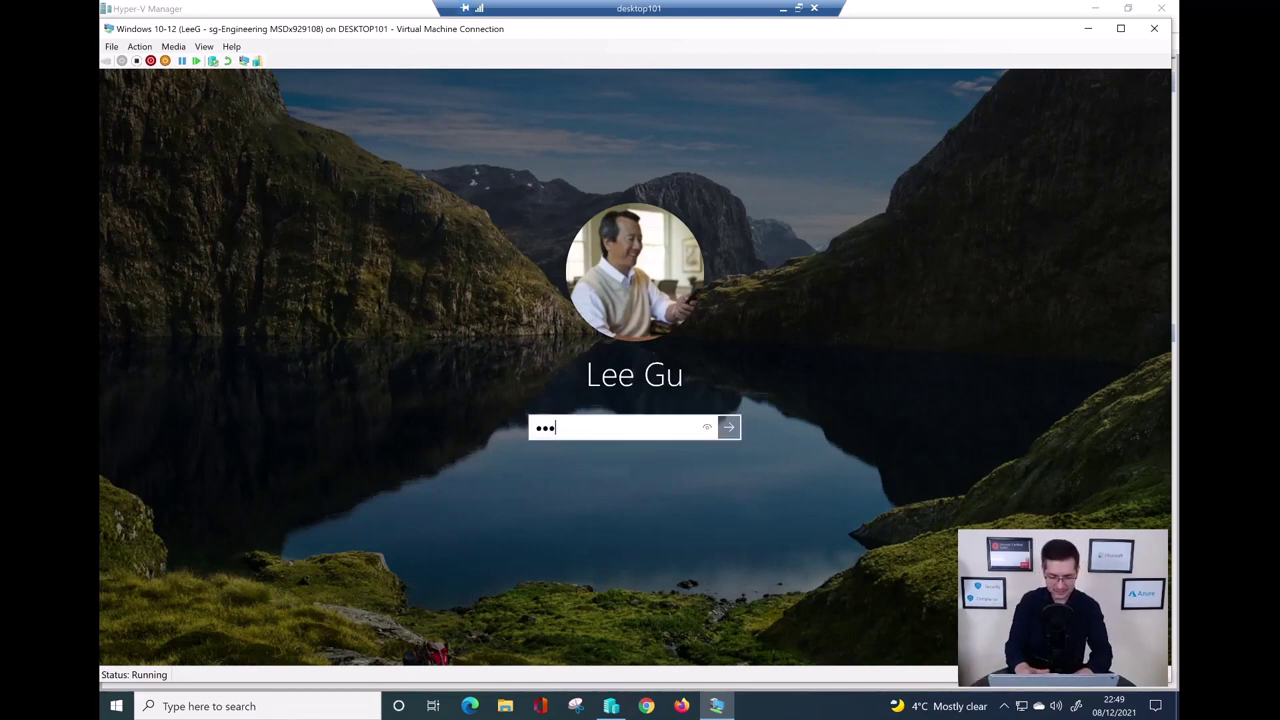
type("*******")
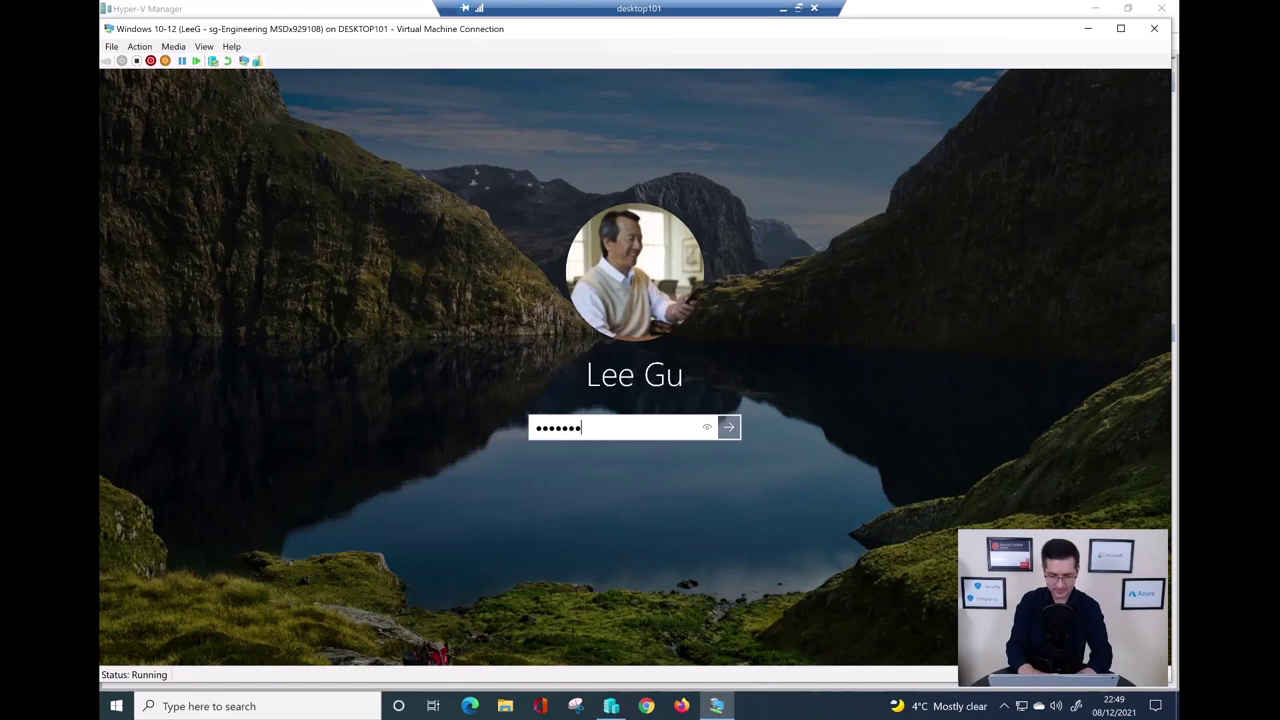
key("Return")
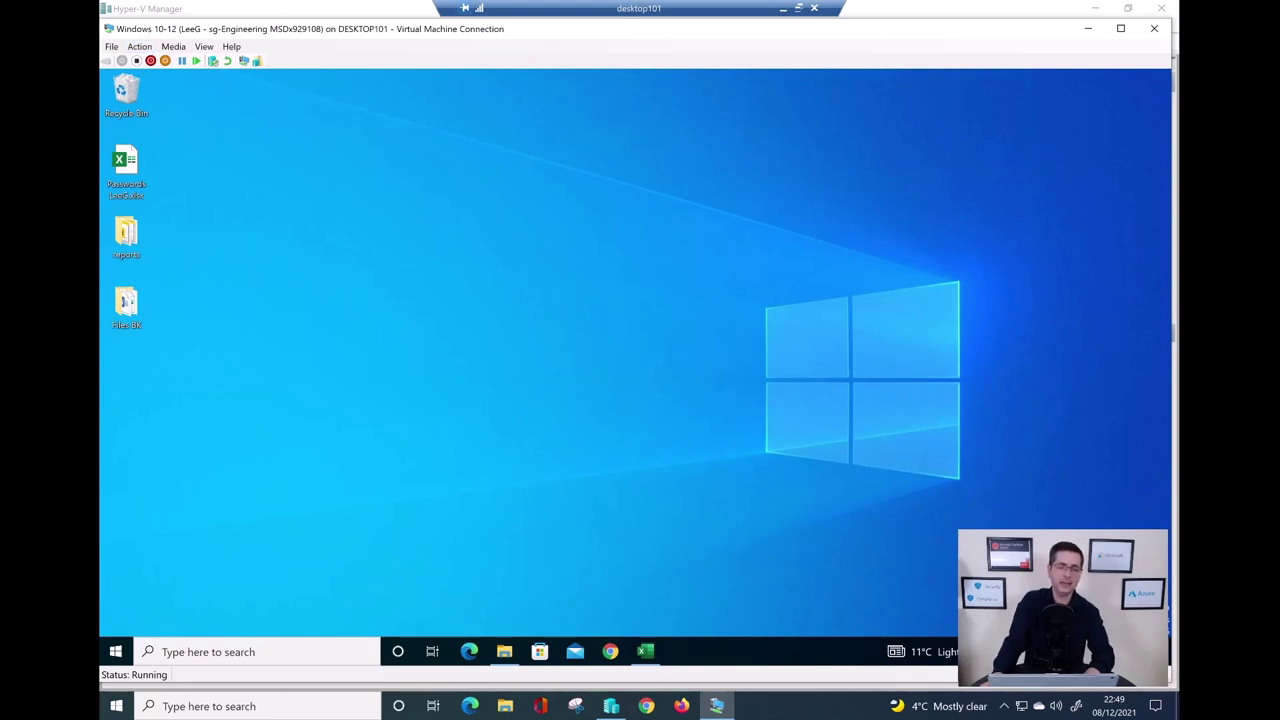
- Open the passwords workbook from the virtual machine's desktop and select cells C2:C9 in the password column
double_click(126, 168)
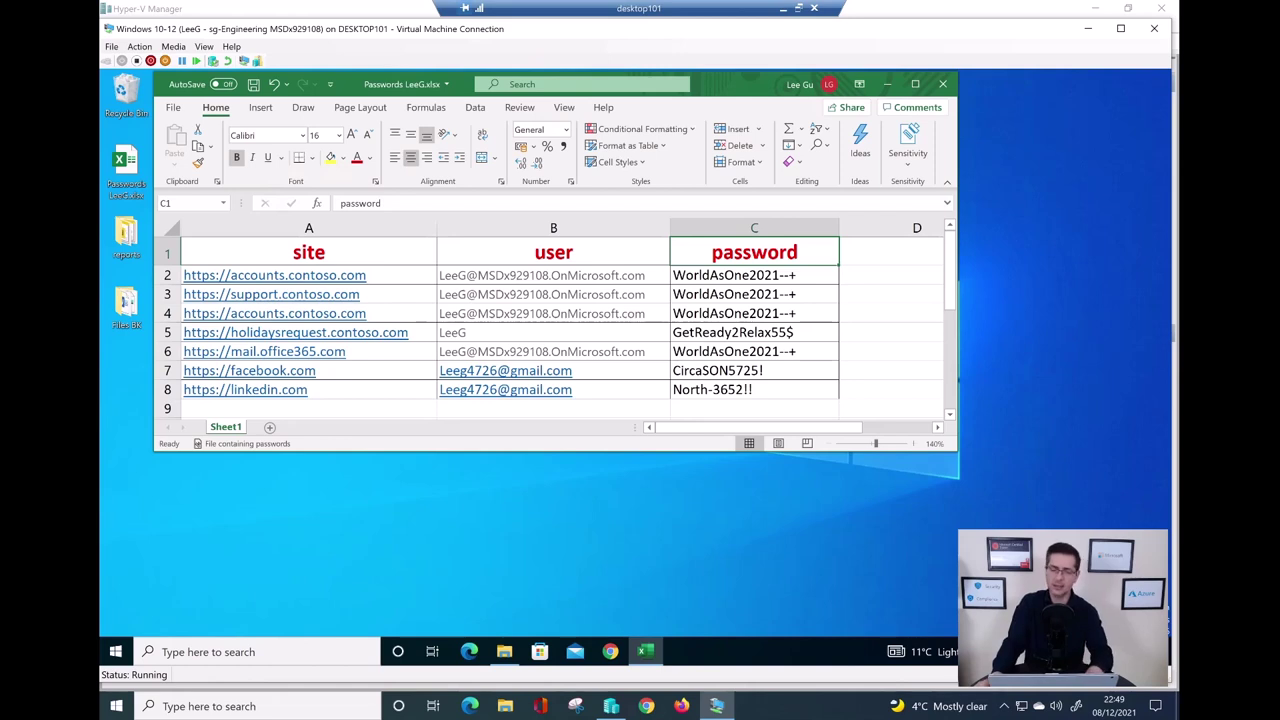
left_click_drag(754, 275, 754, 408)
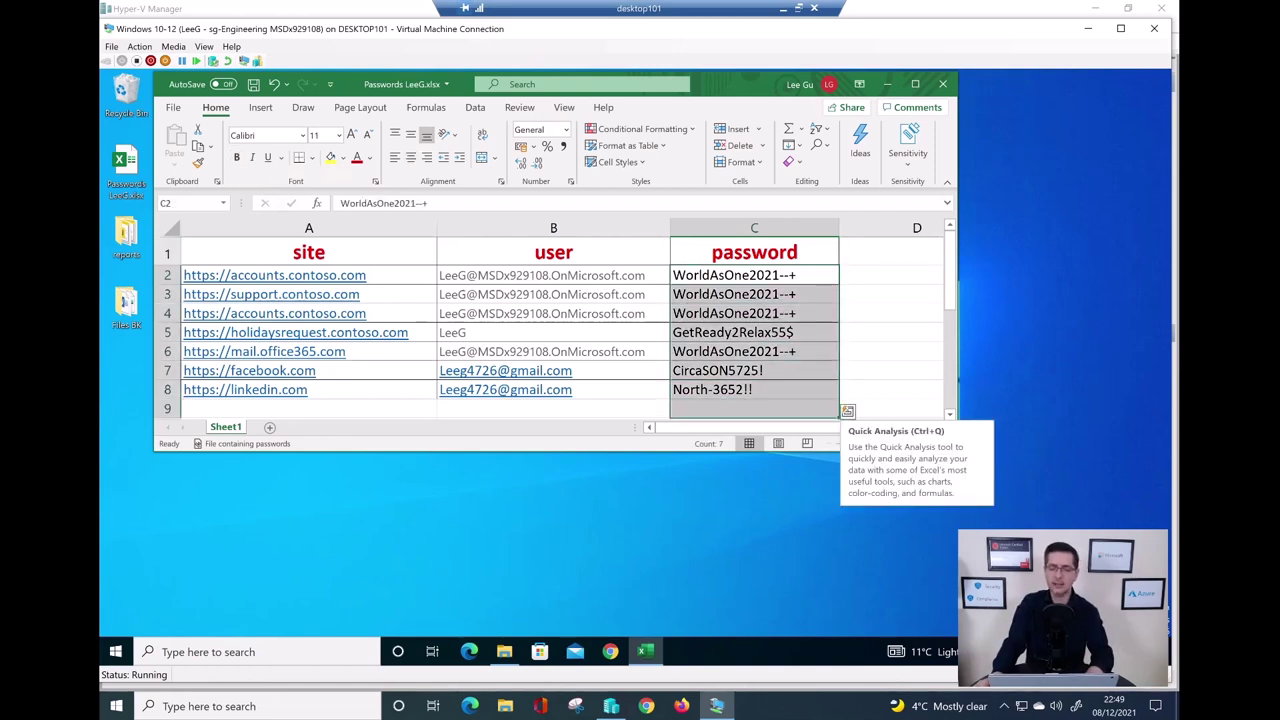
- Clear the password range selection by selecting header cell C1, and switch back to Microsoft Defender for Cloud Apps in the browser
left_click(890, 313)
left_click(754, 252)
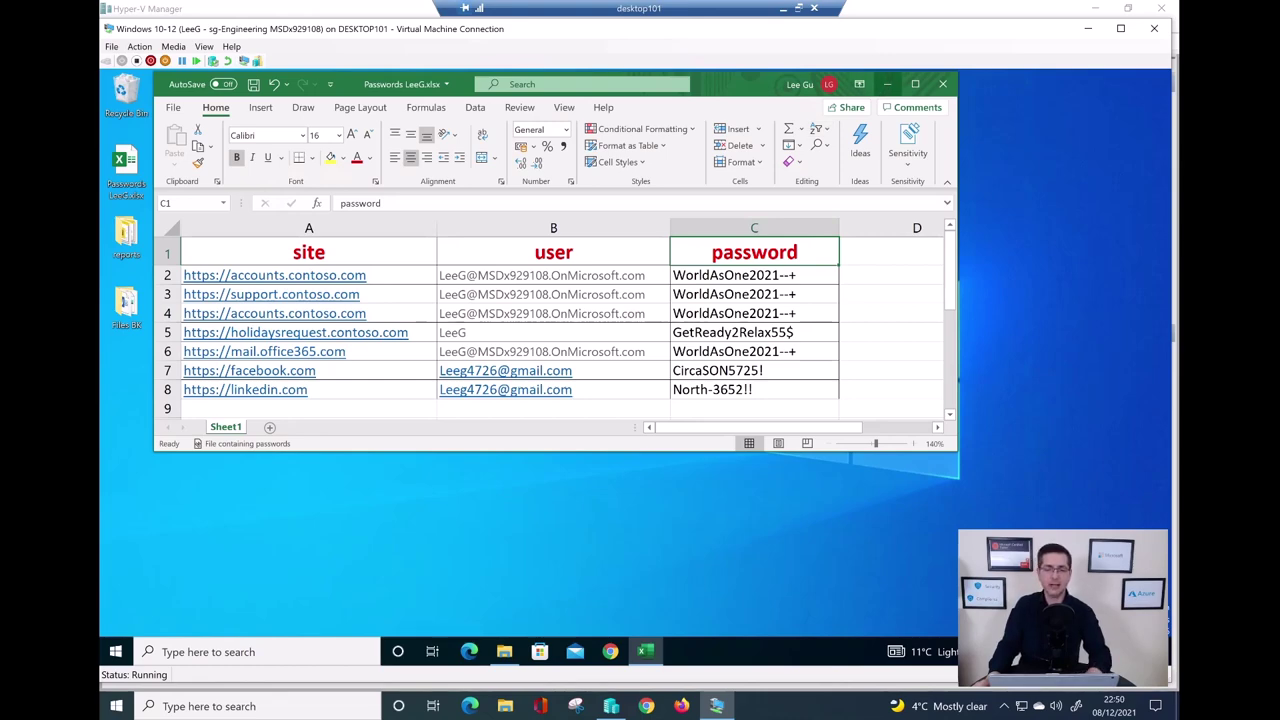
left_click(783, 8)
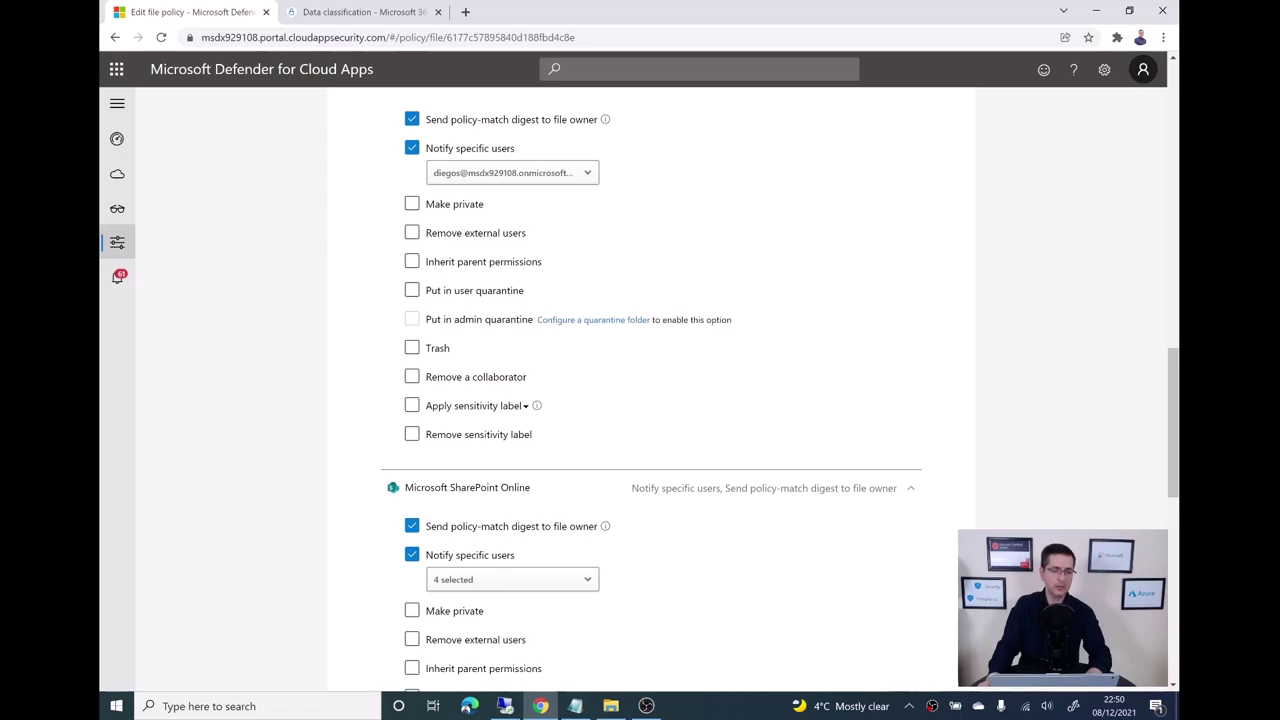
- Sort the policies list by policy name and open the matching files report of the _Files containing passwords policy
mouse_move(117, 242)
left_click(186, 266)
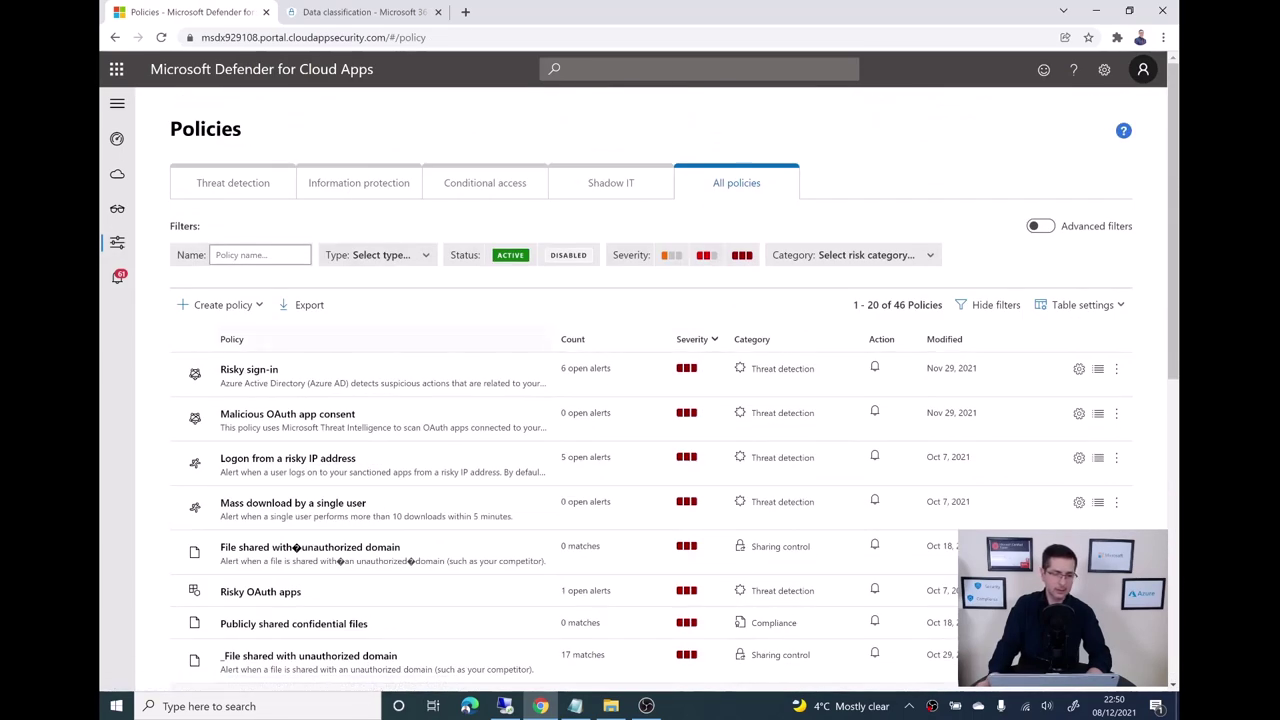
left_click(231, 339)
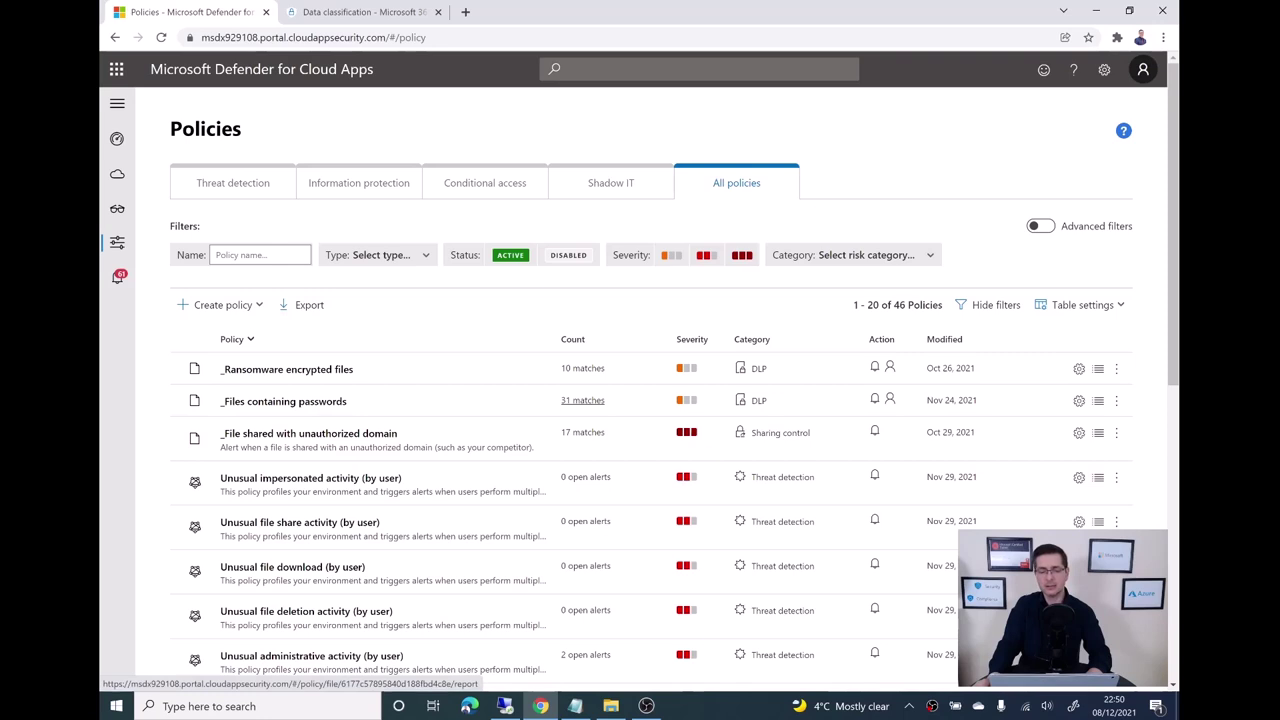
left_click(582, 400)
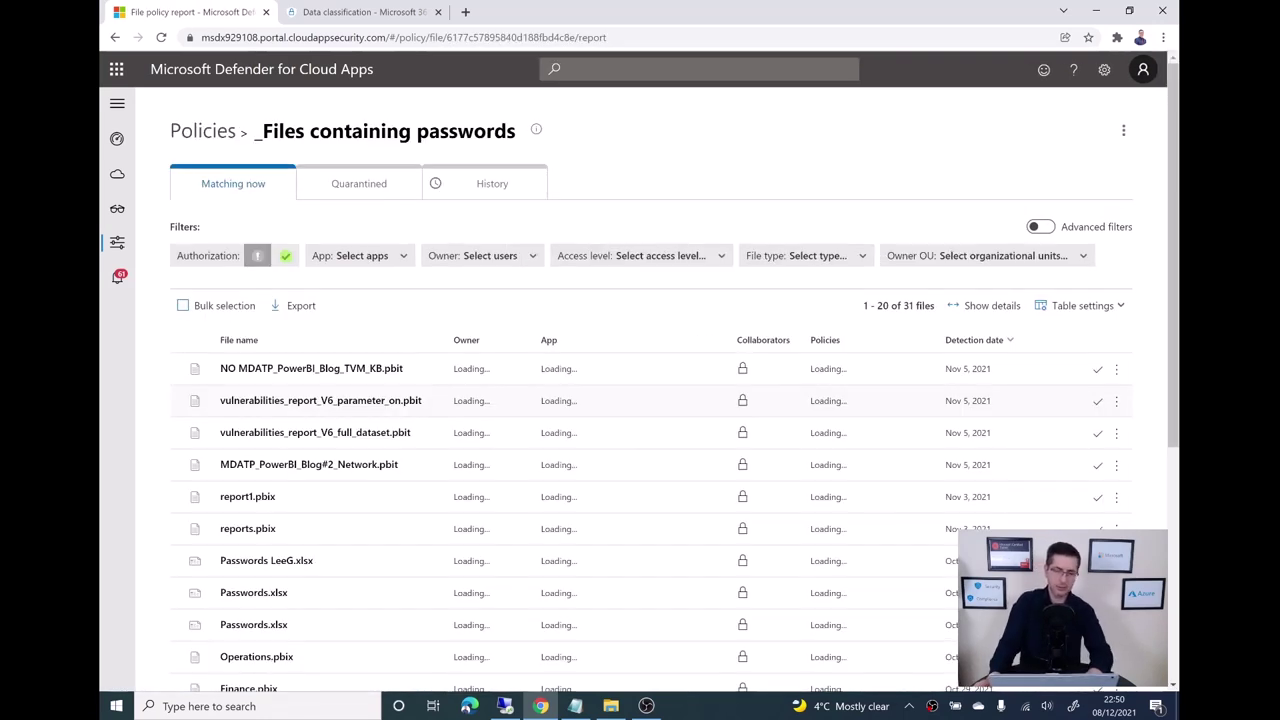
- Expand the matched passwords workbook's details, examine its OneDrive URL and properties, and compare them with the workbook open in the virtual machine
scroll(640, 400, "down", 3)
scroll(640, 400, "down", 1)
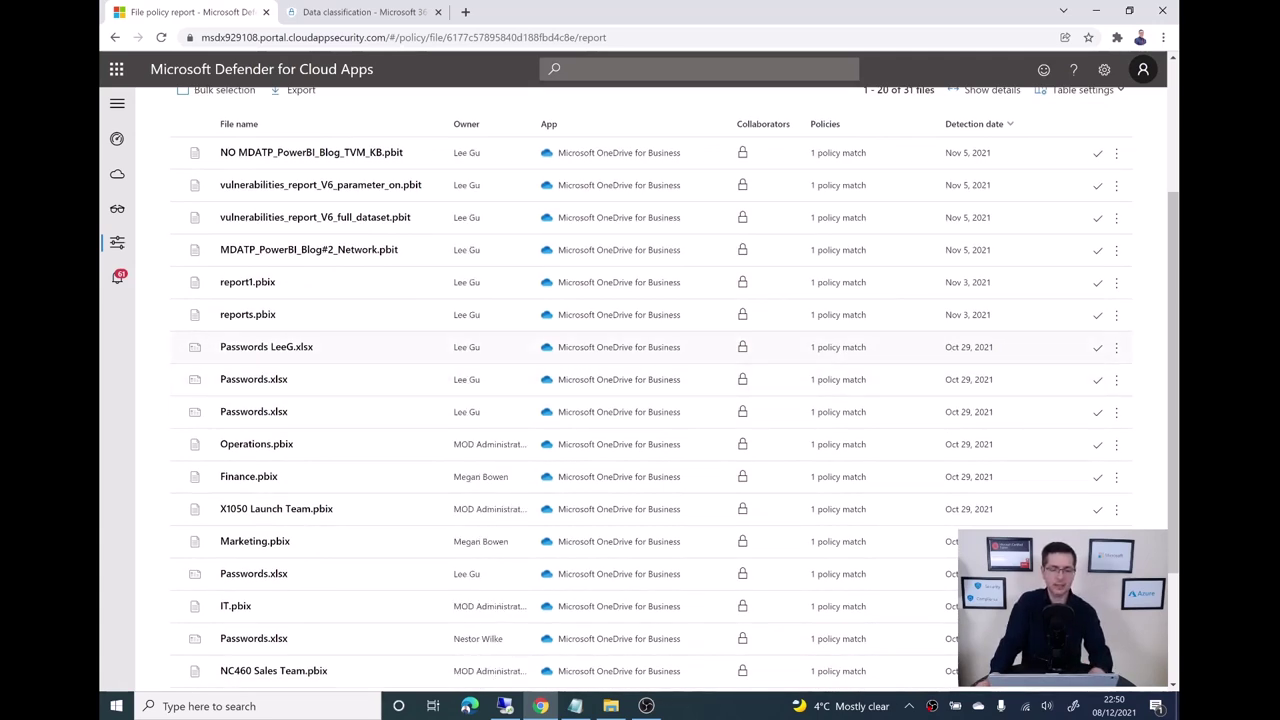
left_click(380, 347)
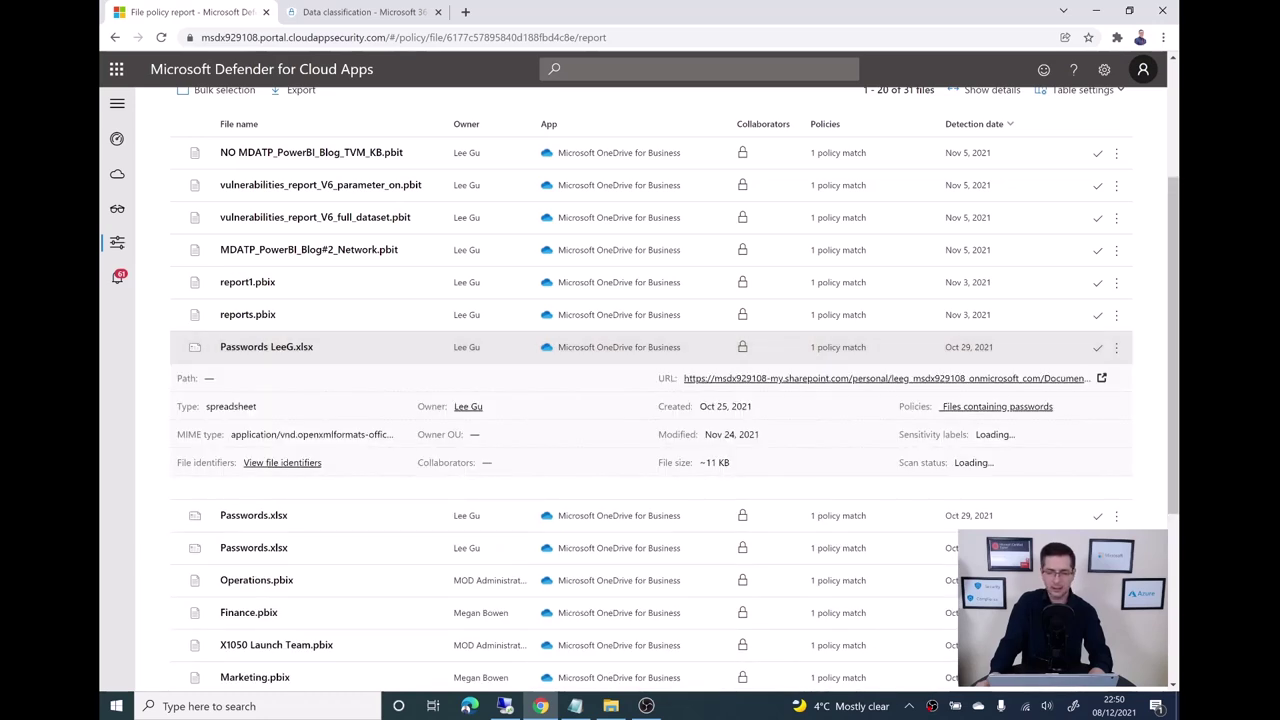
scroll(640, 400, "down", 2)
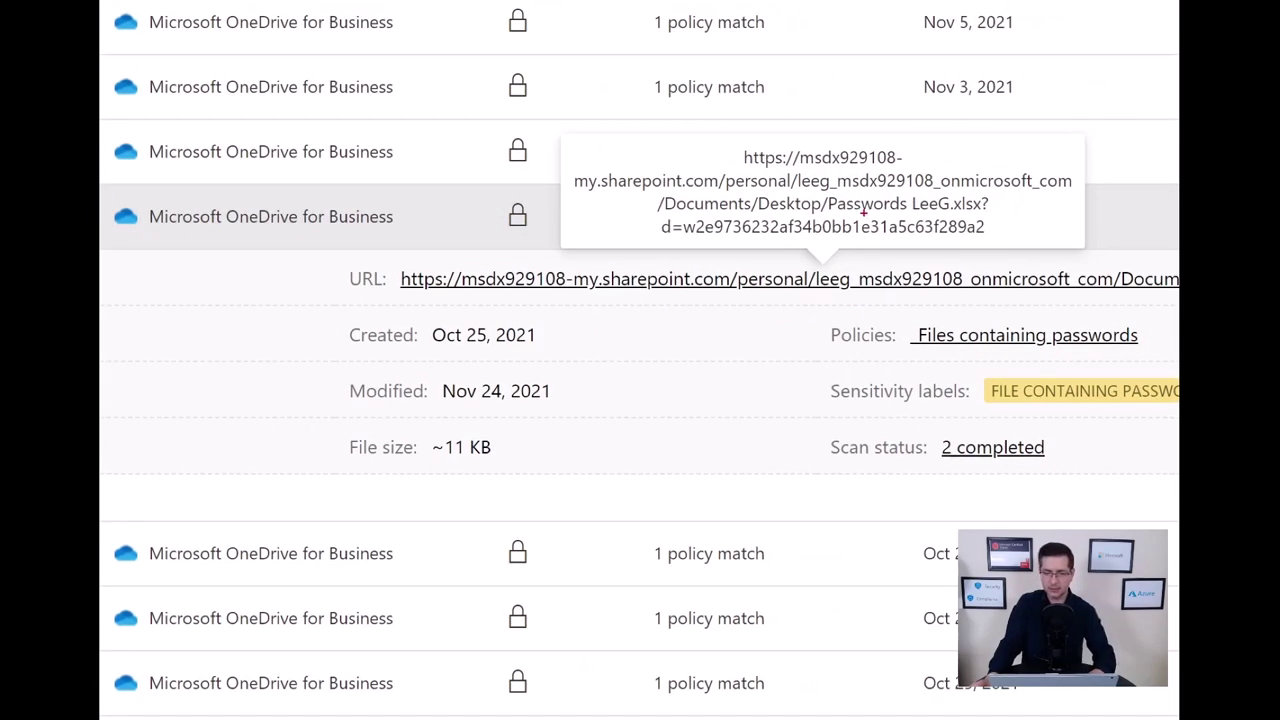
mouse_move(822, 212)
left_mouse_down()
mouse_move(1000, 213)
mouse_move(1003, 199)
left_mouse_up()
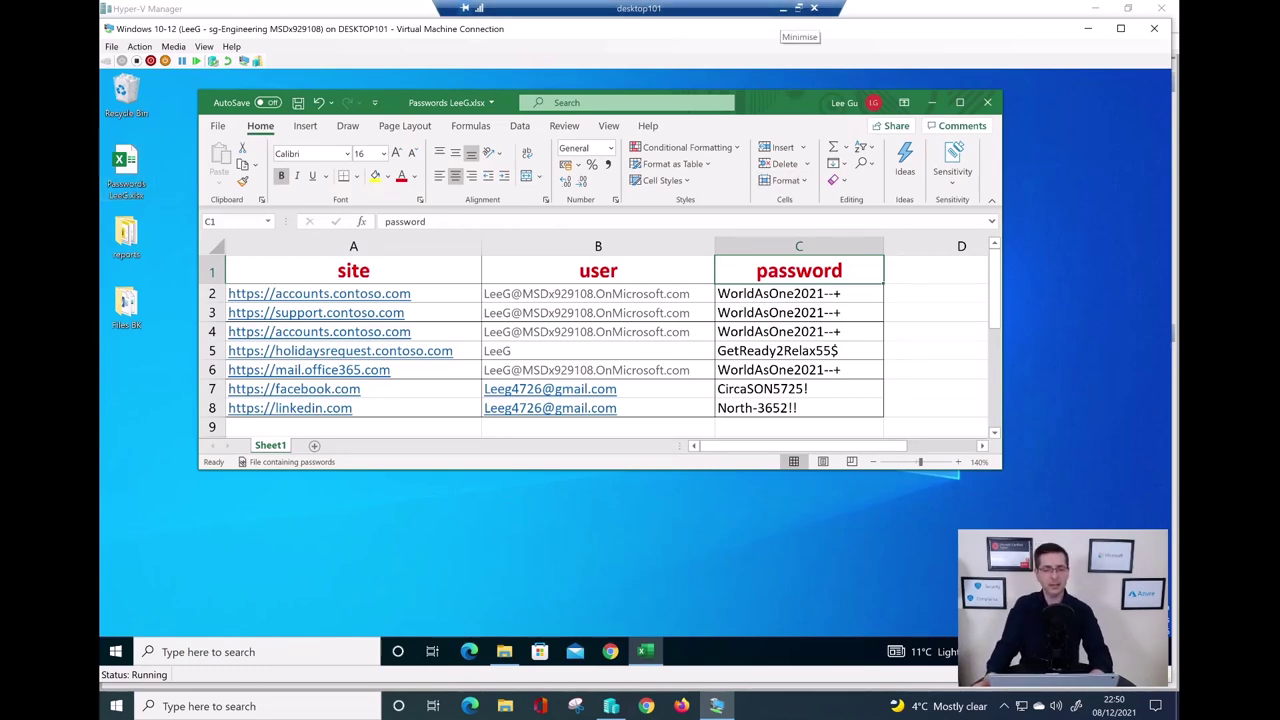
left_click(783, 9)
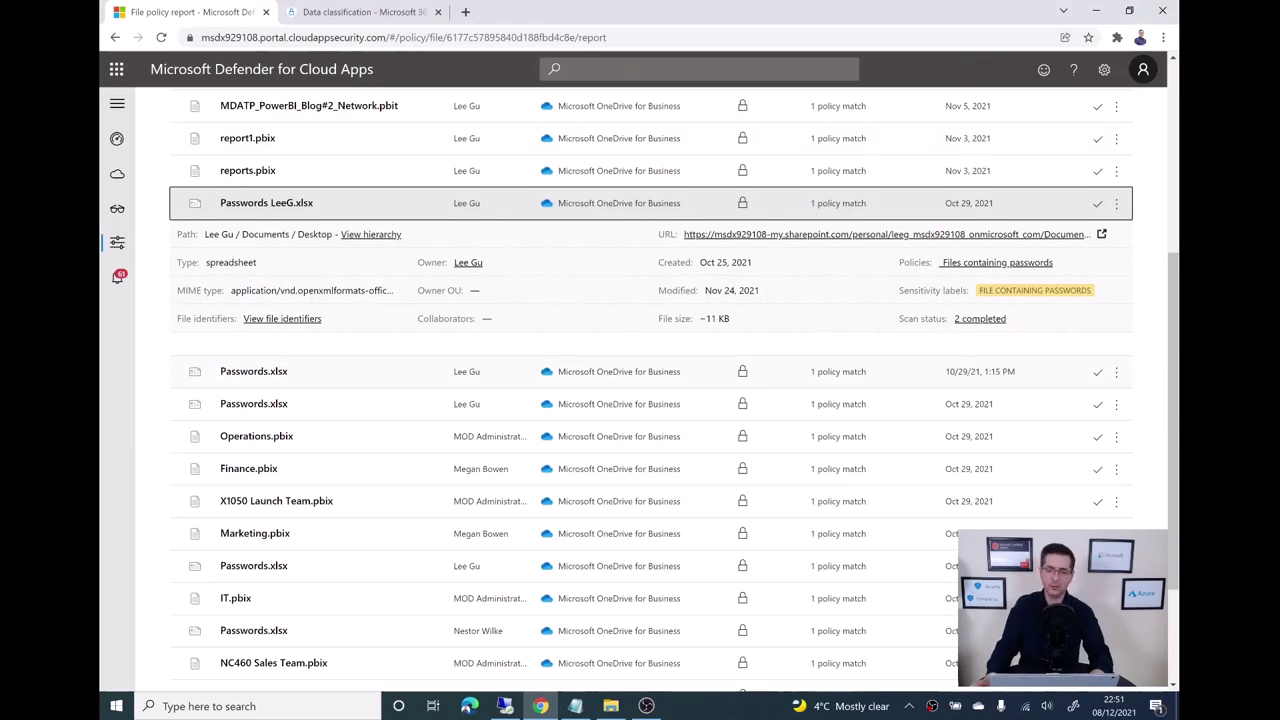
scroll(650, 400, "up", 3)
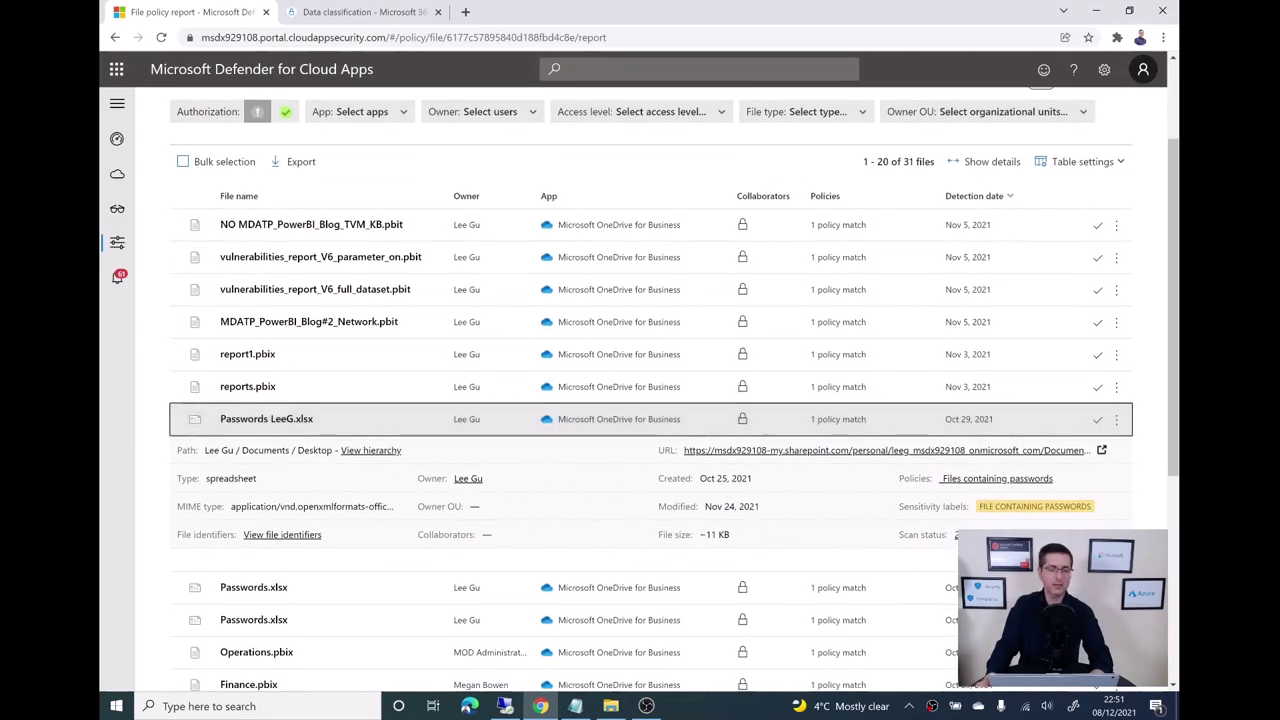
- Return from the matching files report to the policies list
mouse_move(117, 242)
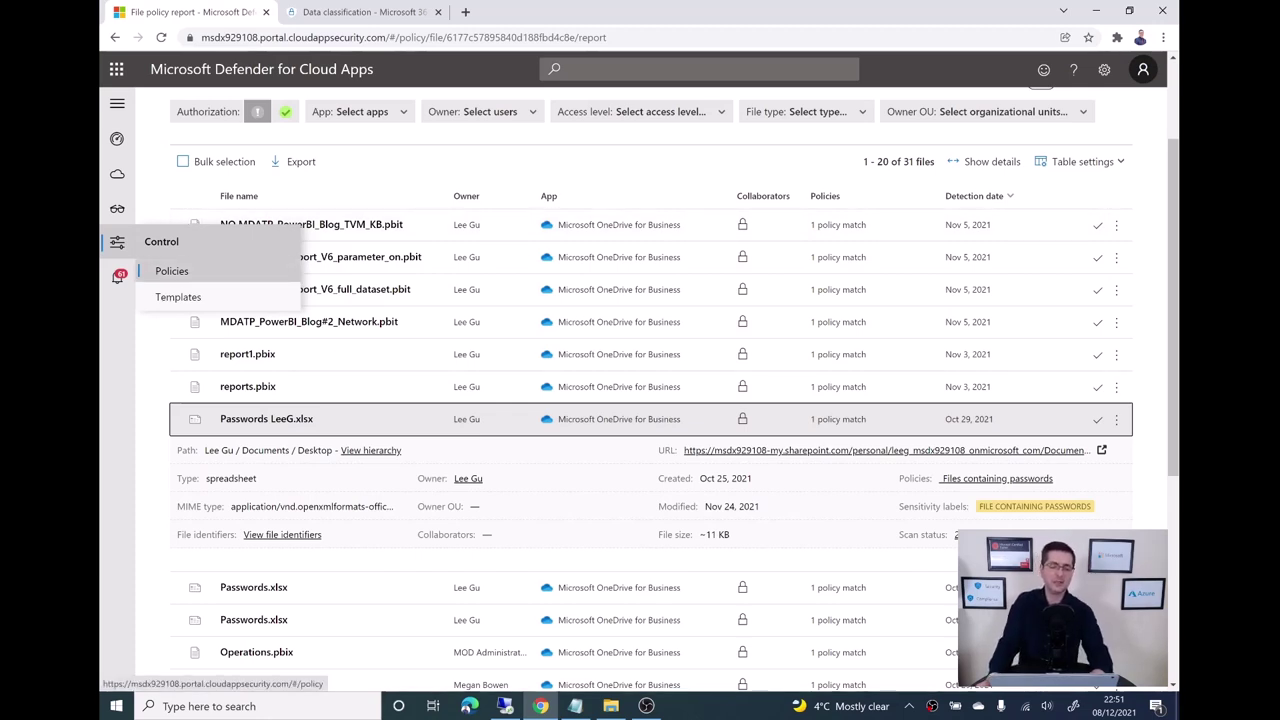
left_click(171, 270)
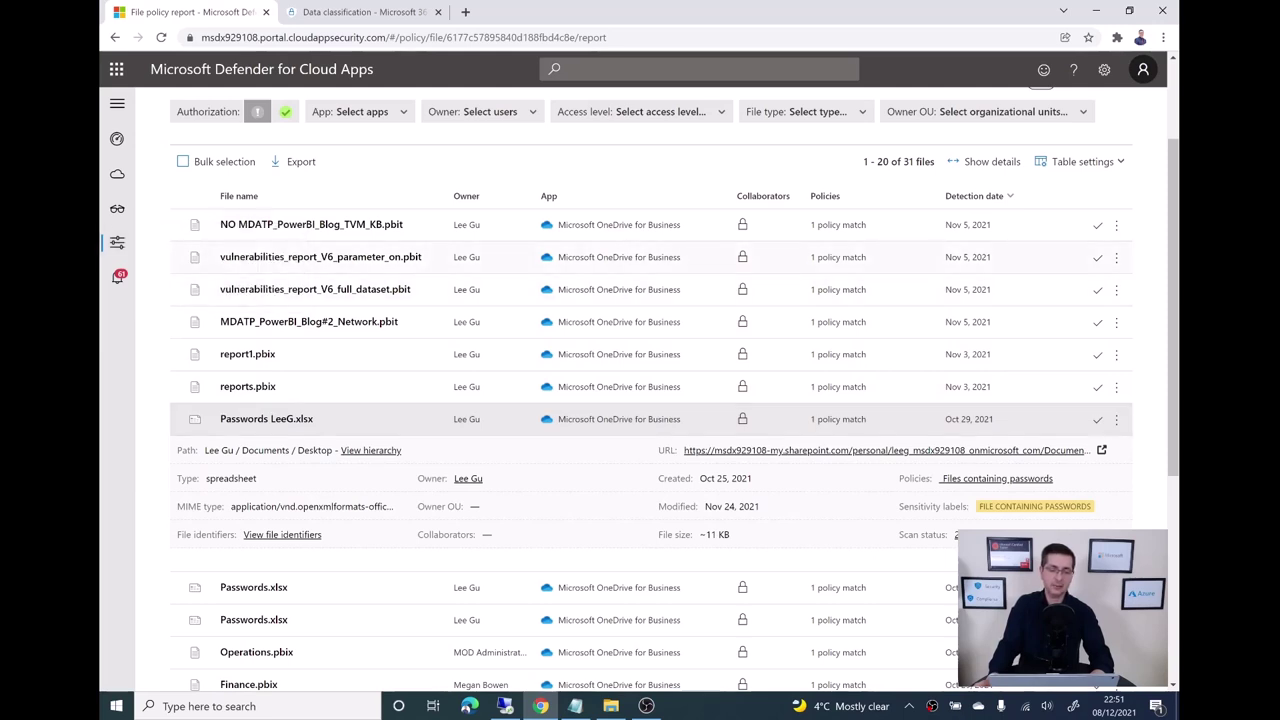